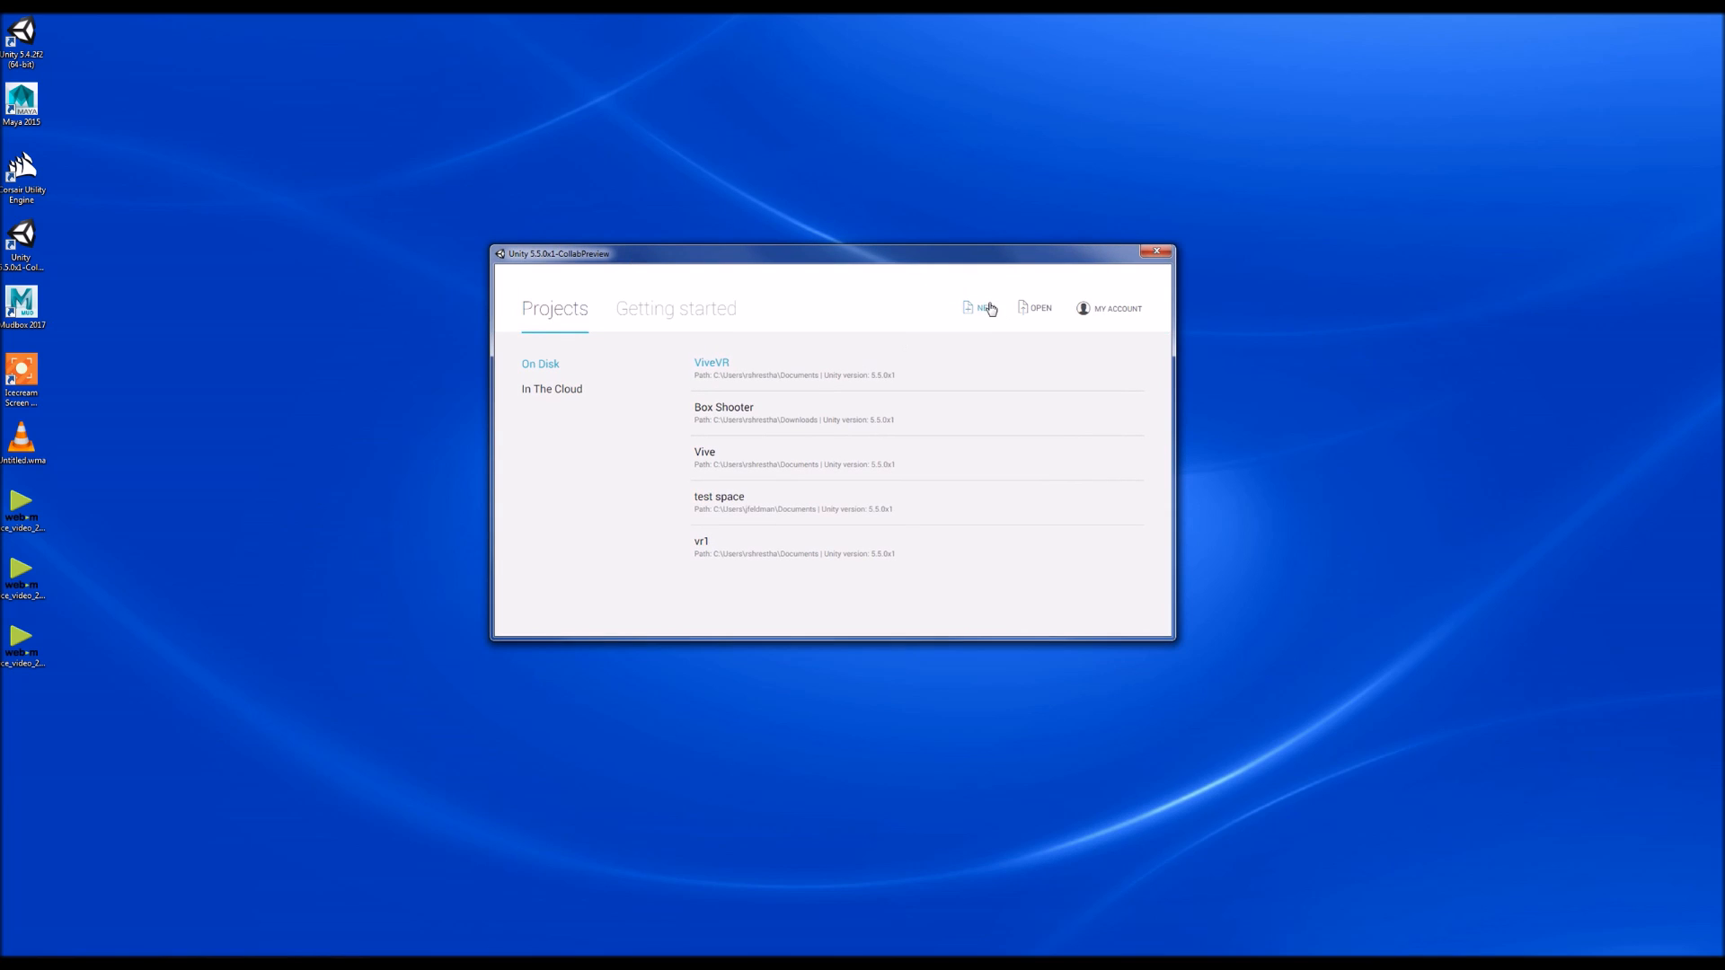
Create a new 3D project named VR in the default location.
{"action": "left_click", "coordinate": [982, 309]}
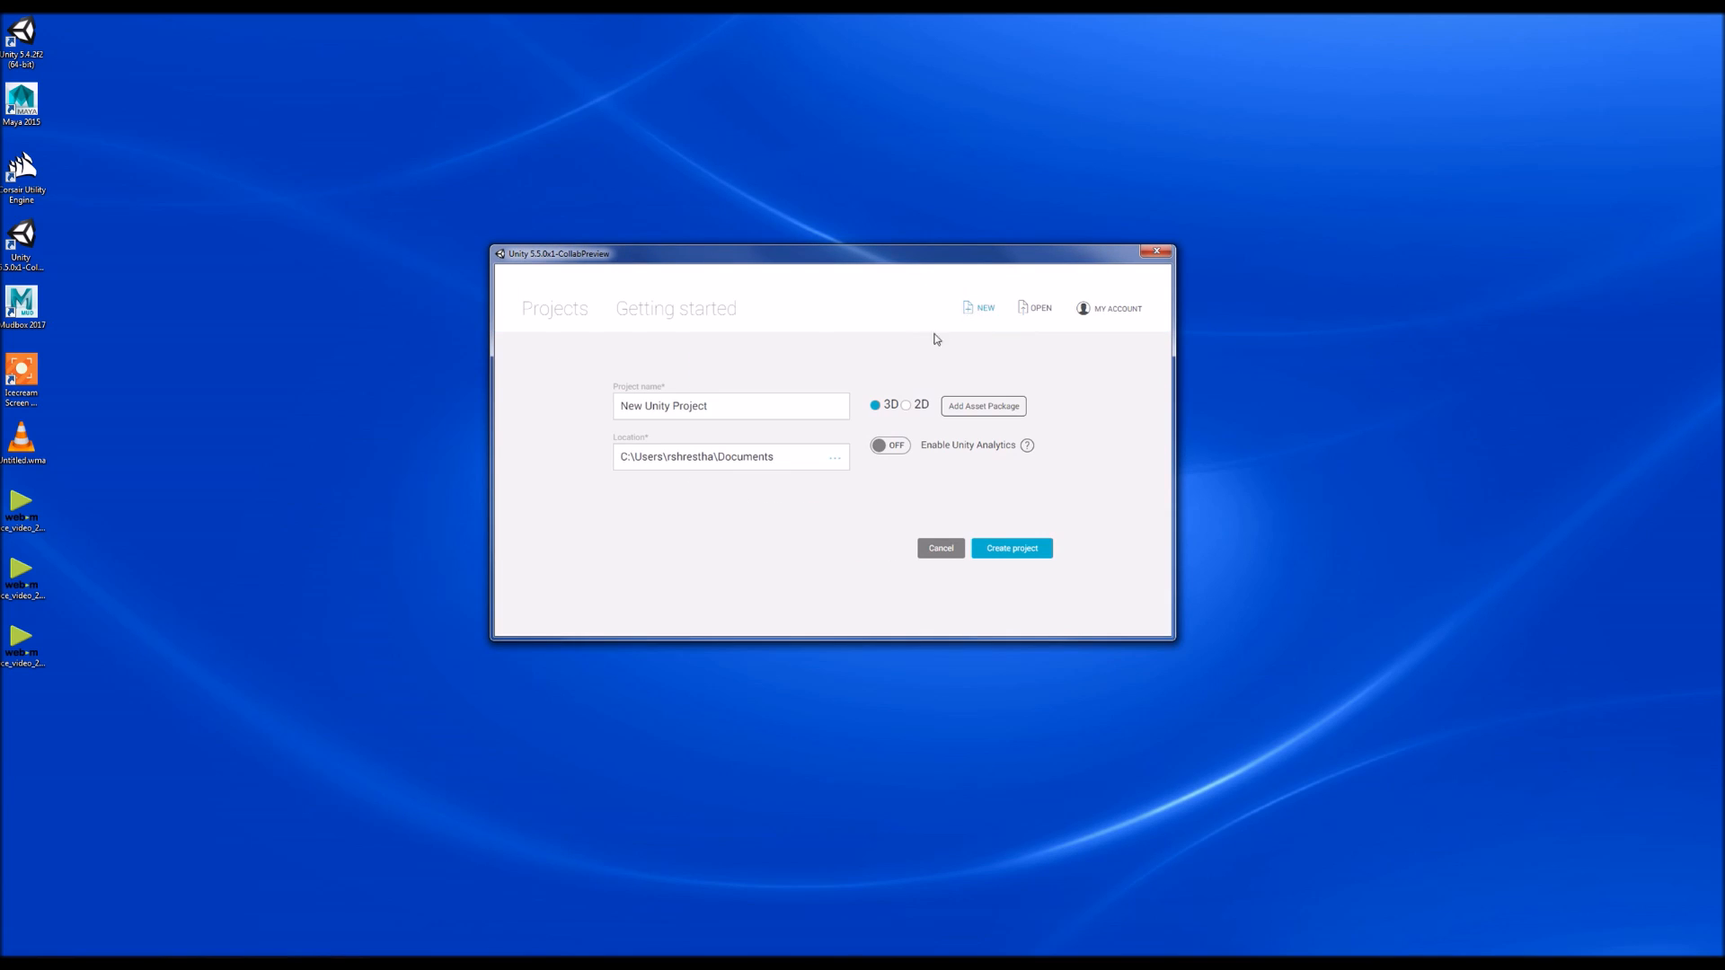
{"action": "left_click", "coordinate": [733, 405]}
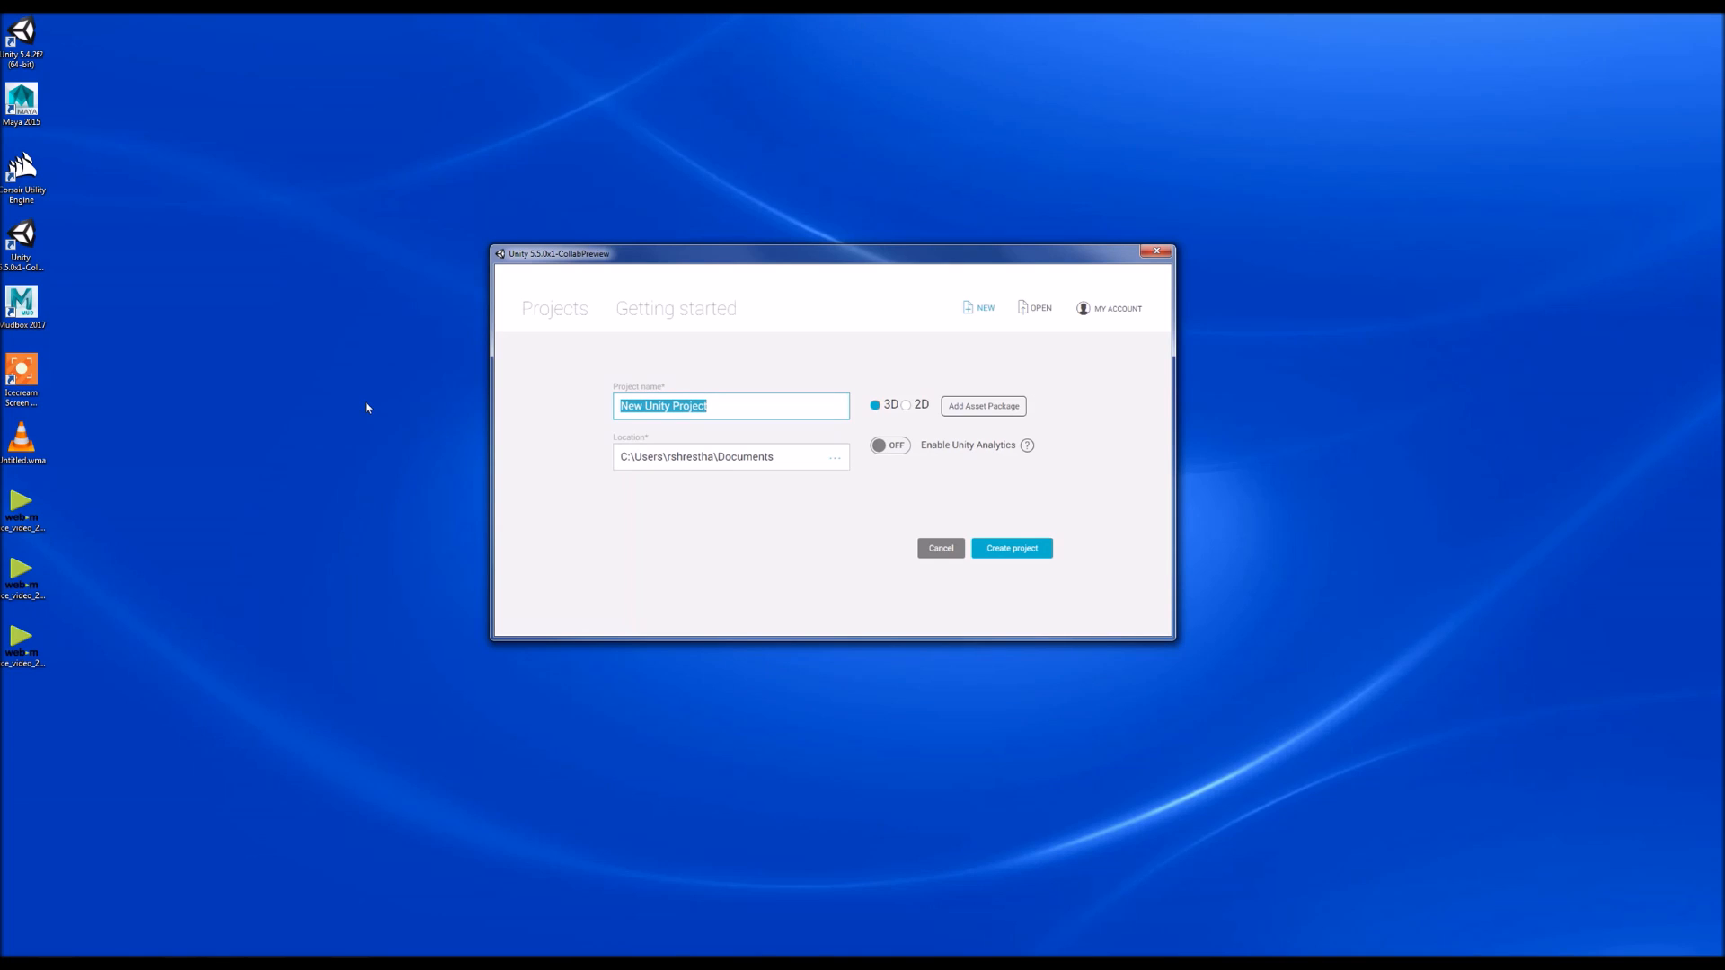
{"action": "type", "text": "VR"}
{"action": "left_click", "coordinate": [1014, 554]}
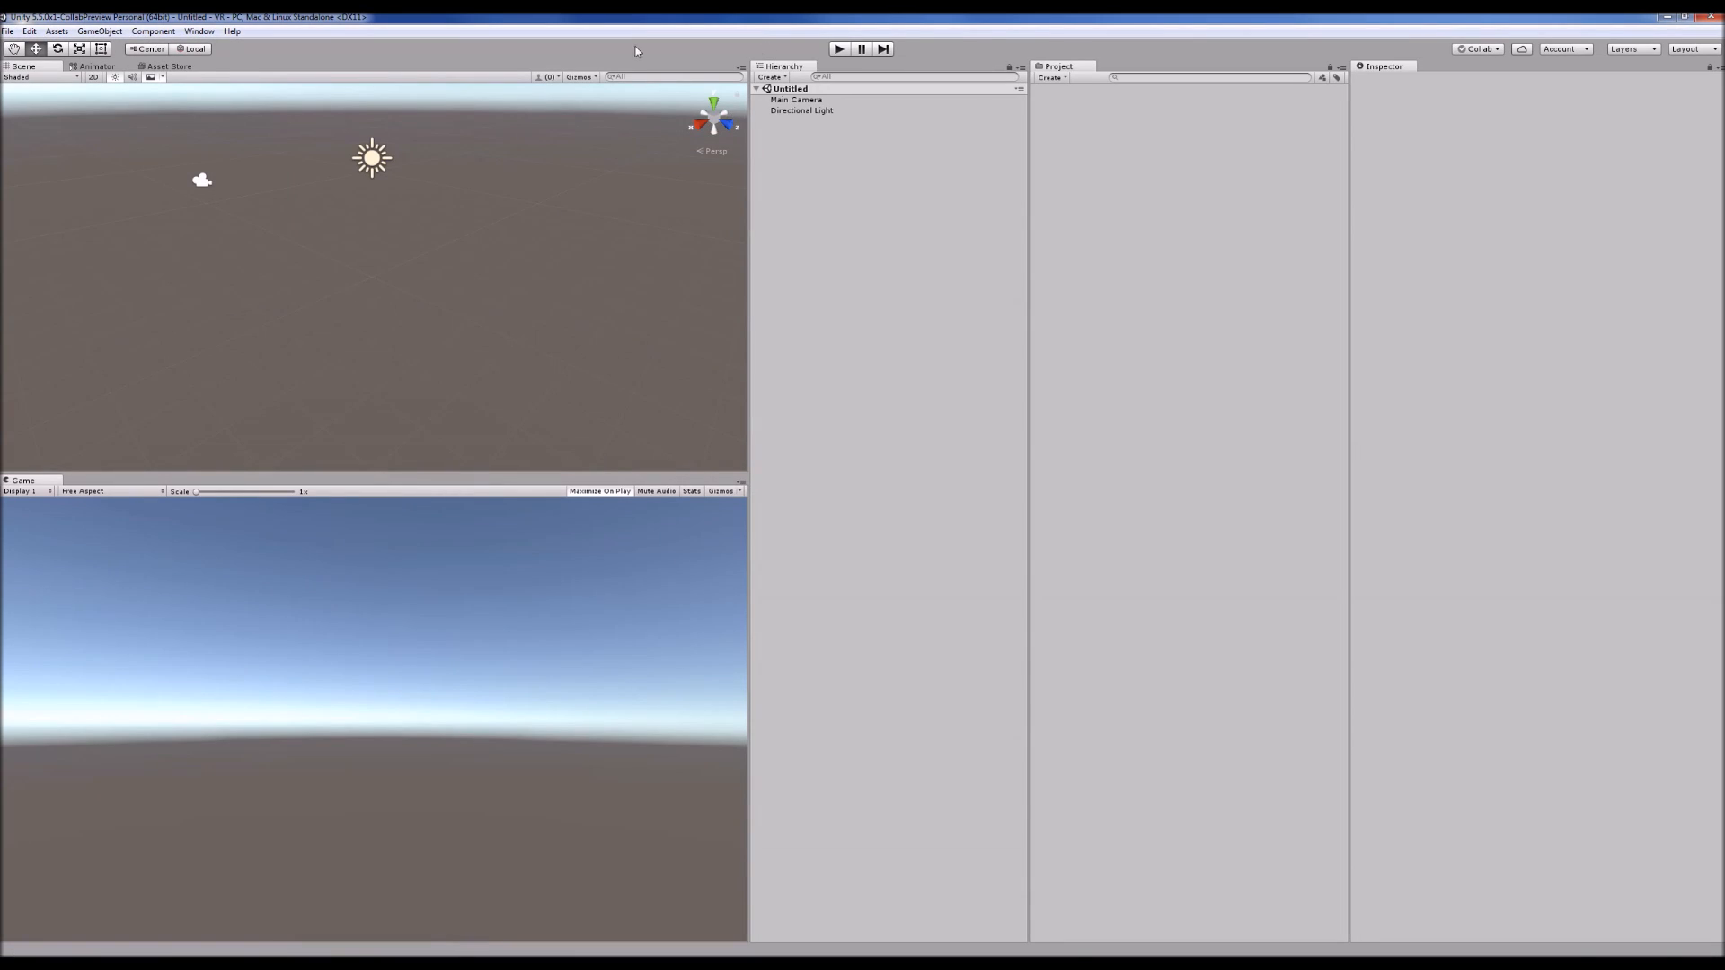
Open the Asset Store and search it for "Steam VR Plugin".
{"action": "left_click", "coordinate": [148, 67]}
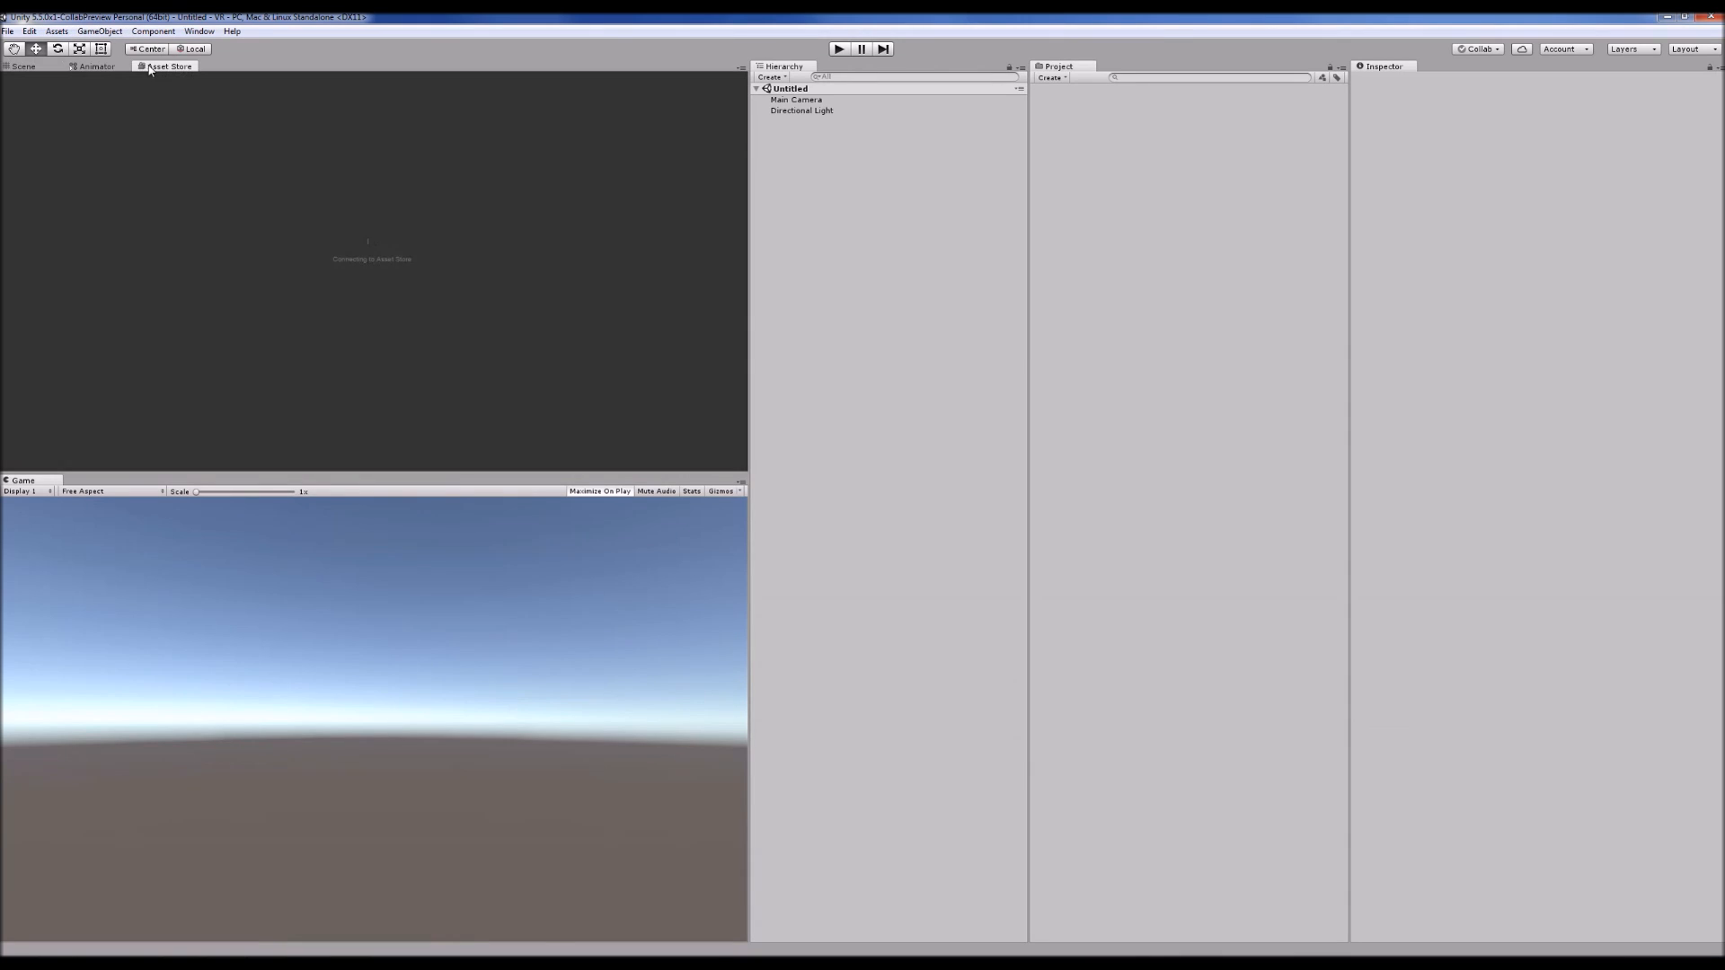
{"action": "left_click", "coordinate": [197, 32]}
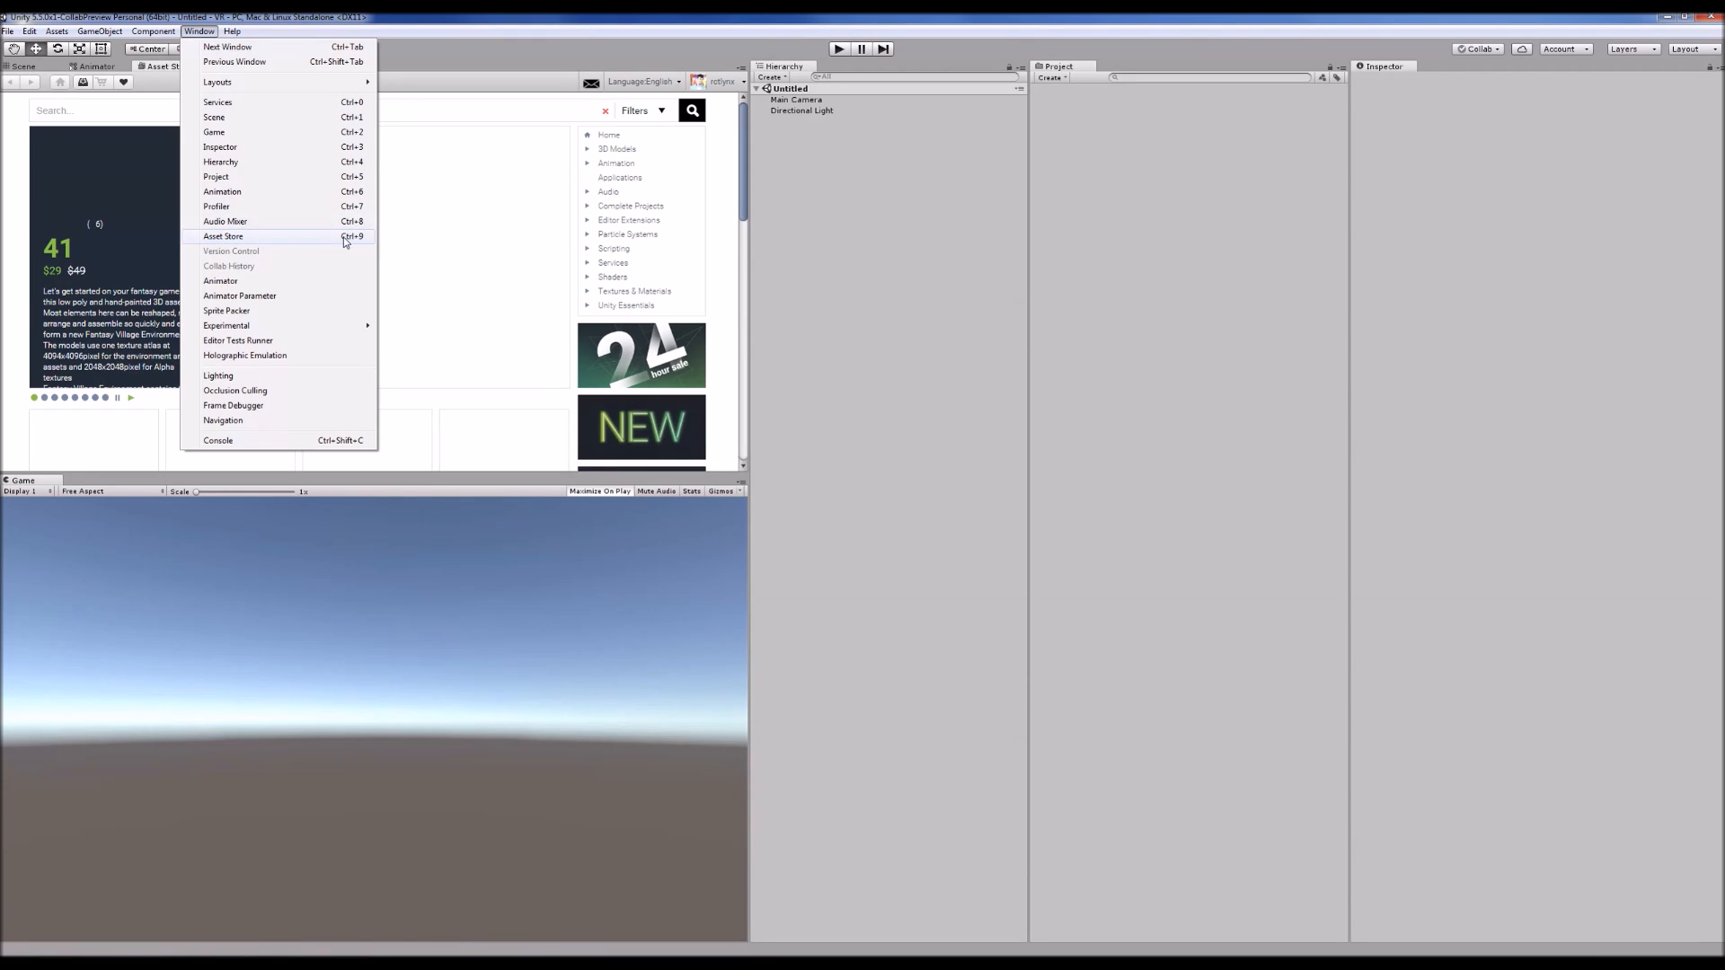
{"action": "left_click", "coordinate": [198, 32]}
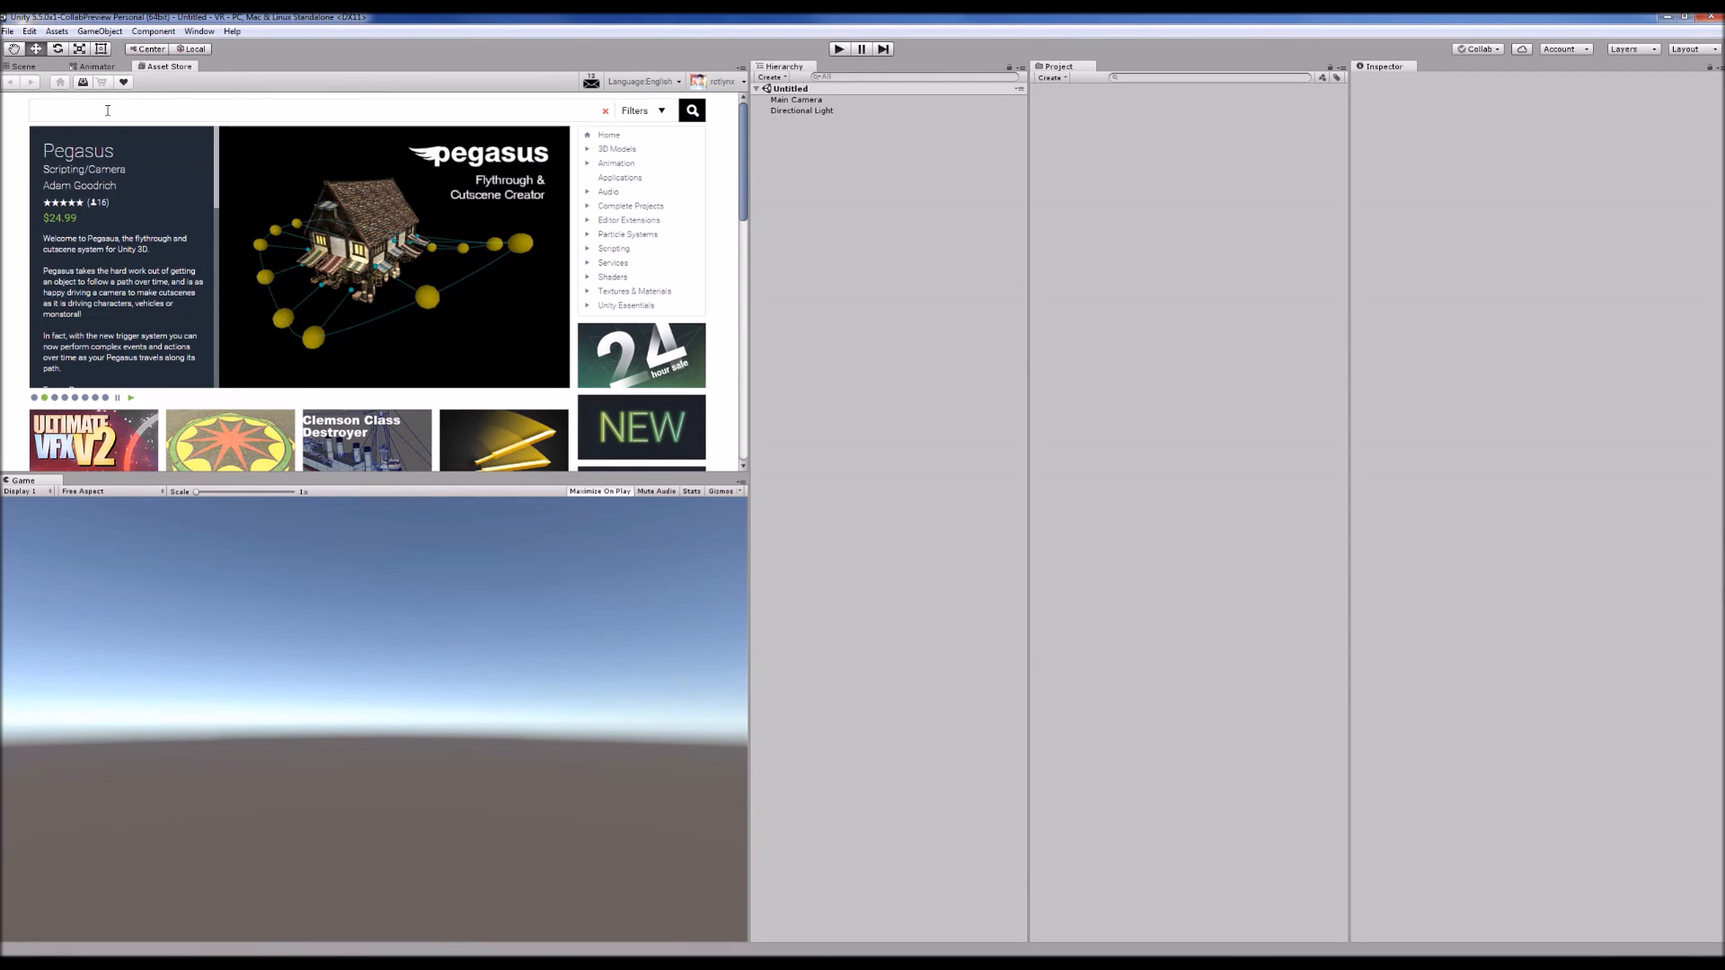
{"action": "type", "text": "Steam V"}
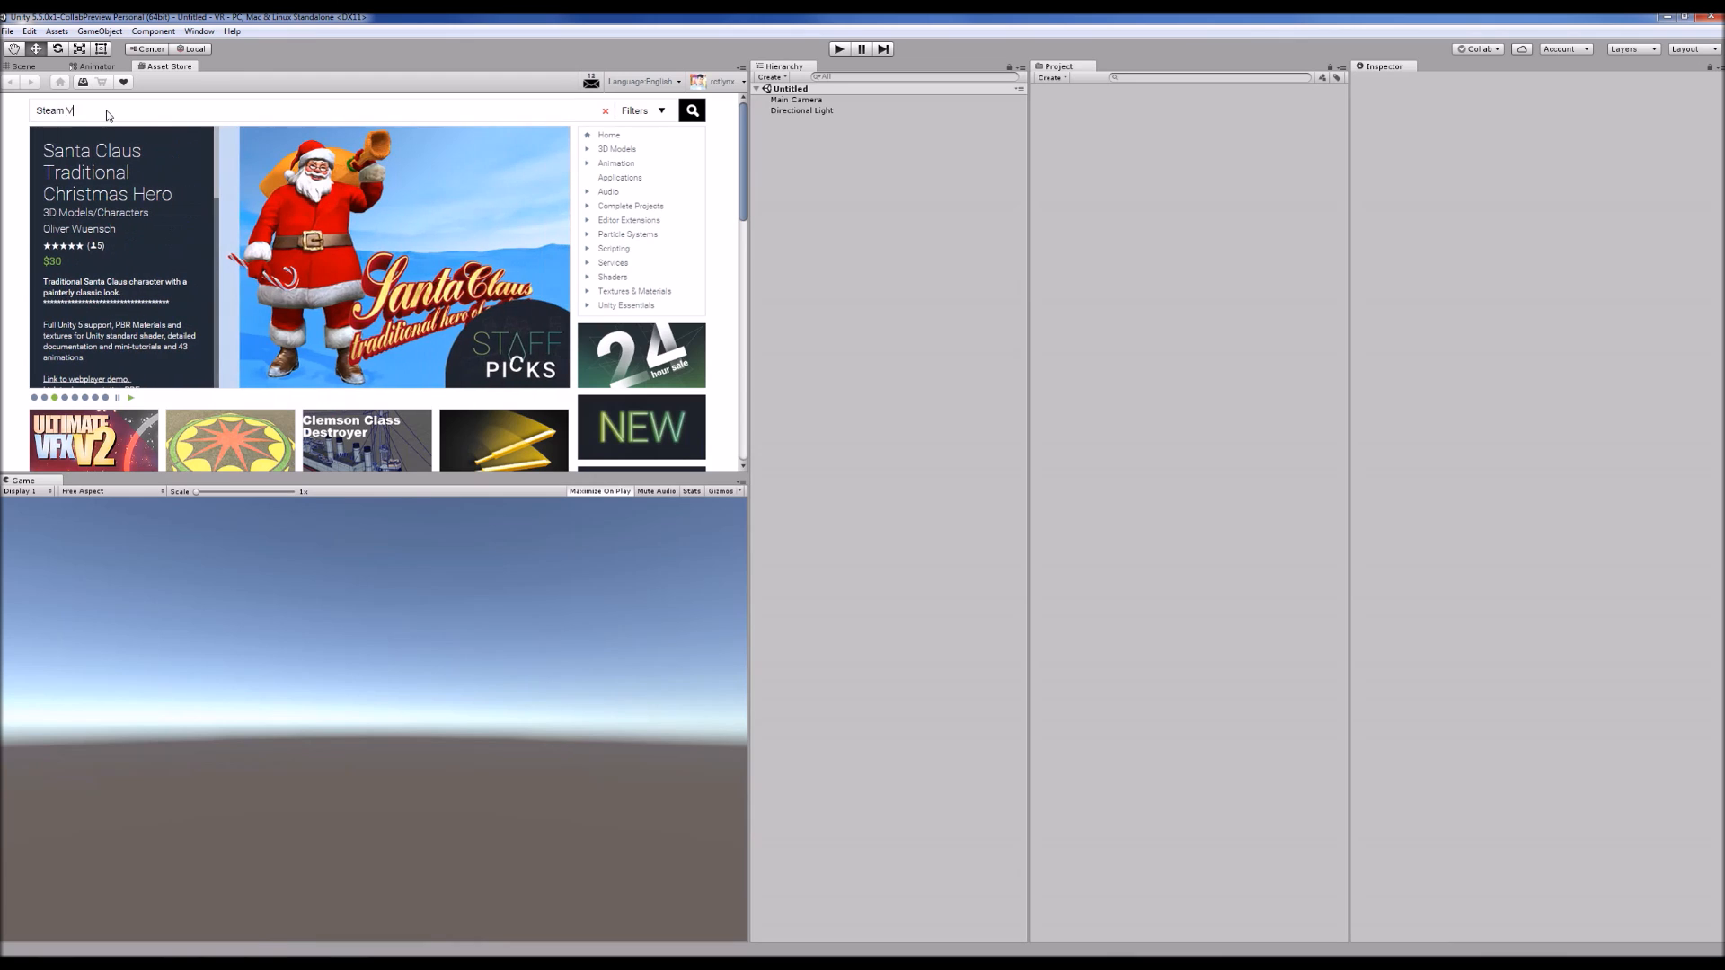
{"action": "type", "text": "R Plugin"}
{"action": "key", "text": "Return"}
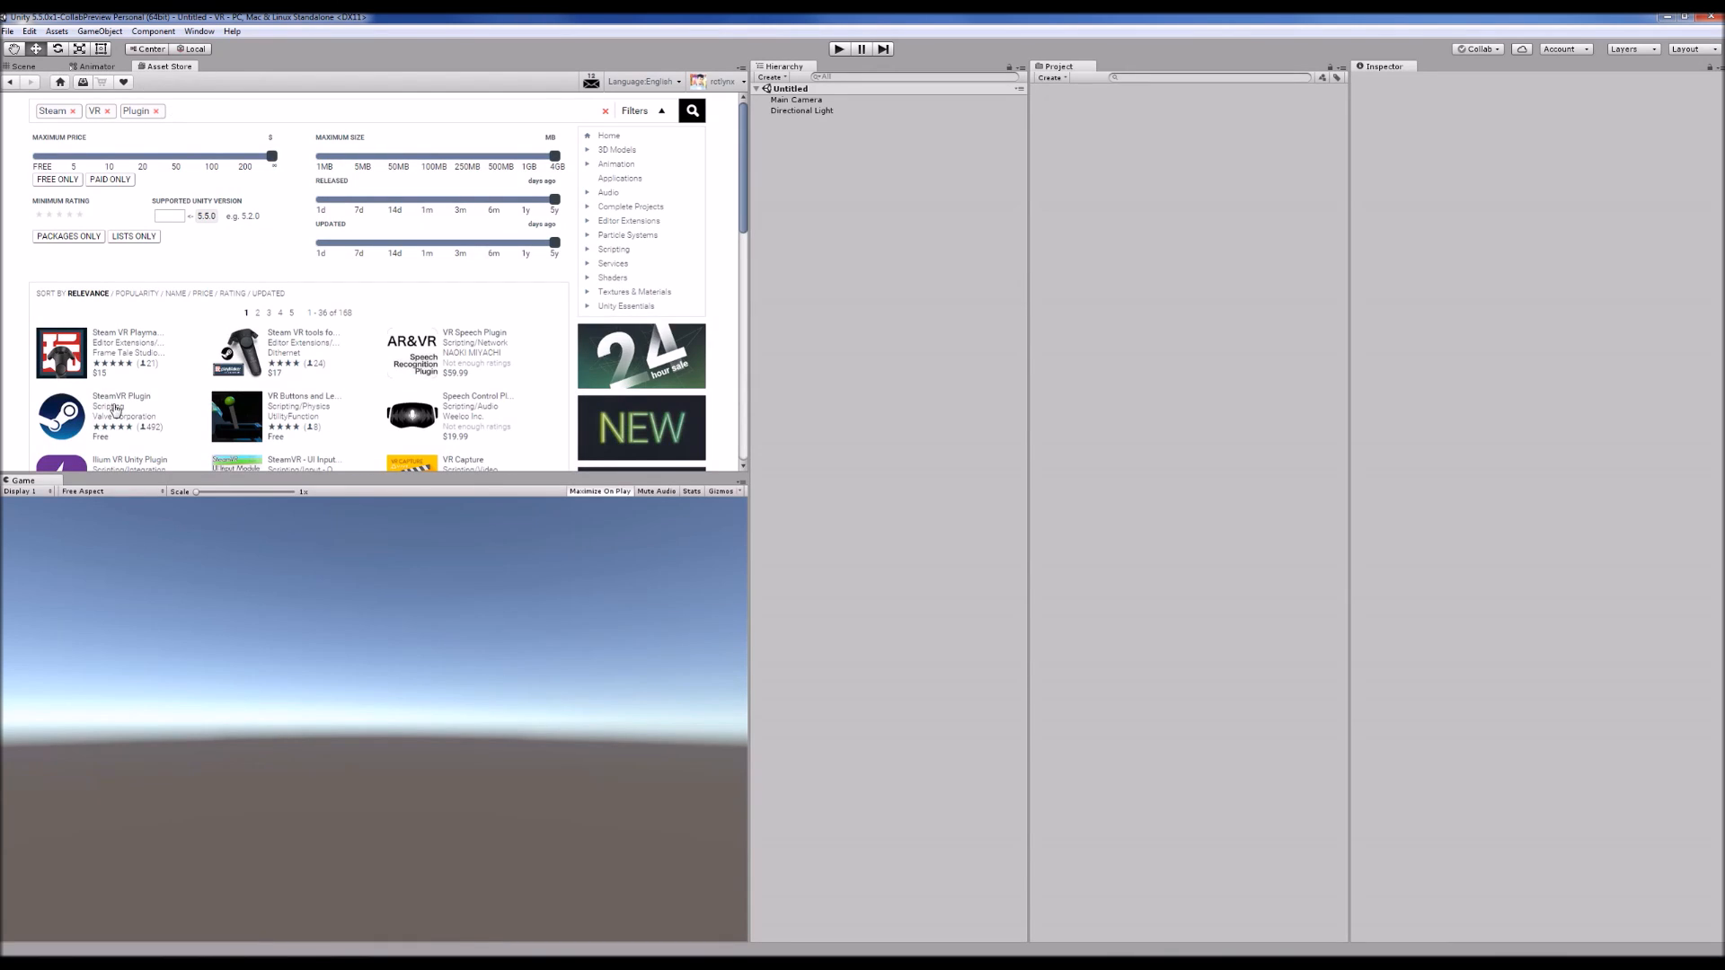
Open Valve's free SteamVR Plugin and import the package into the project.
{"action": "left_click", "coordinate": [121, 398]}
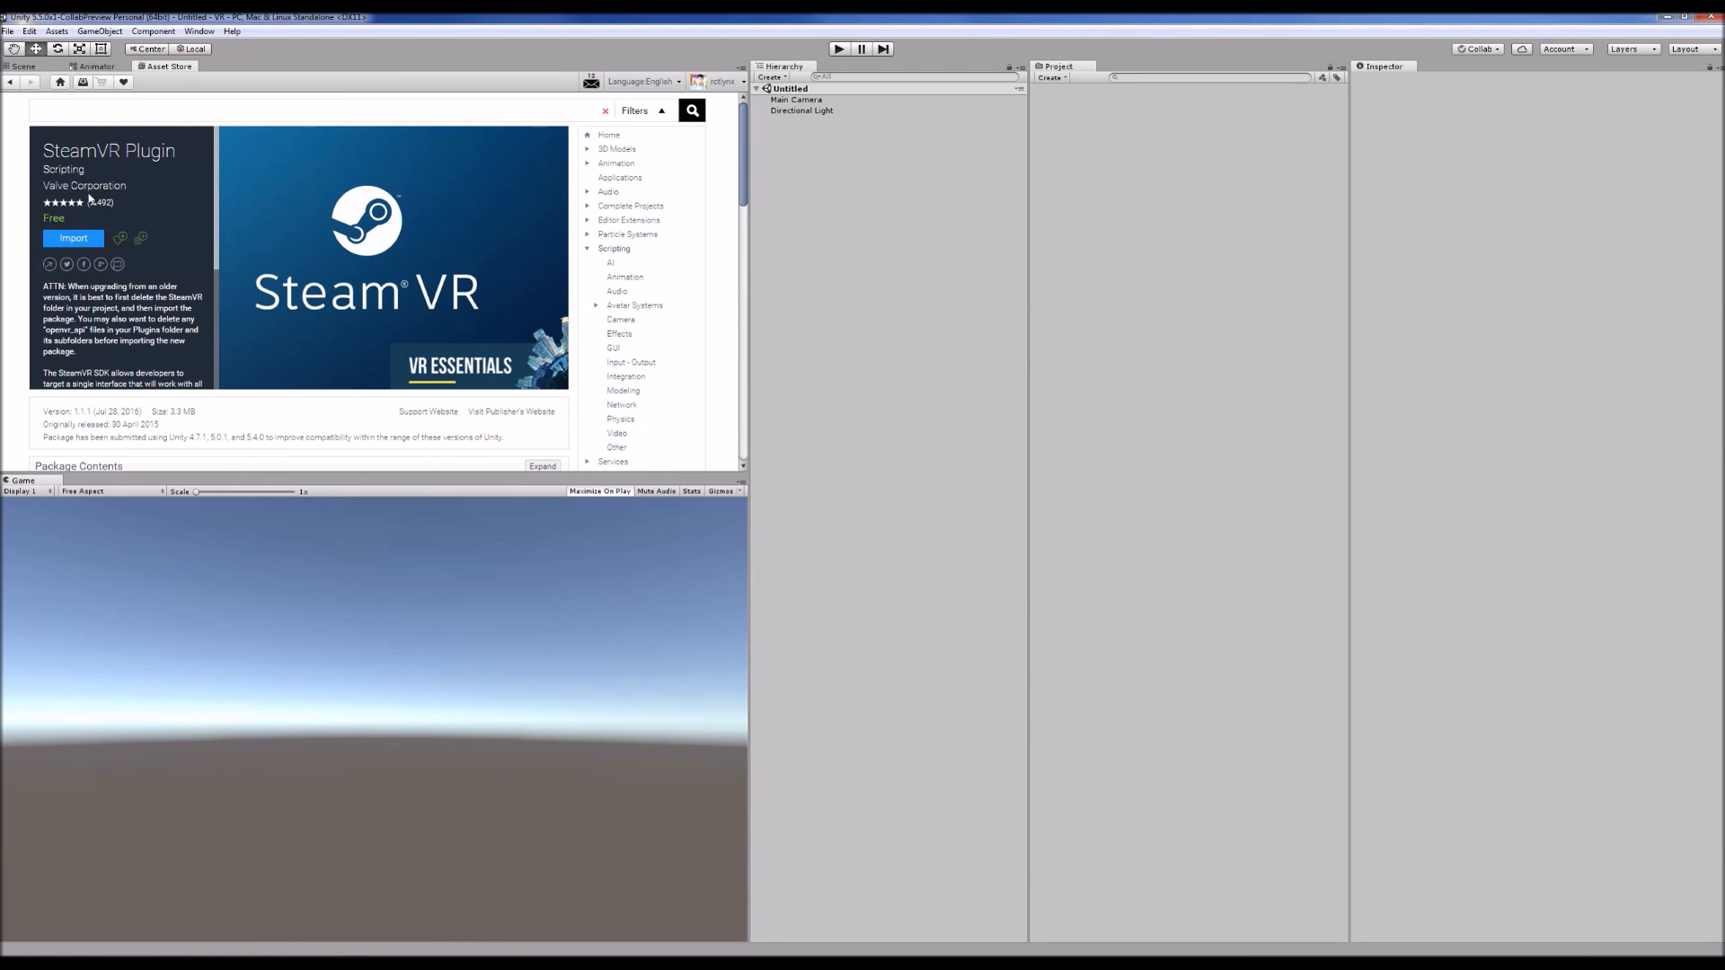
{"action": "left_click", "coordinate": [77, 249]}
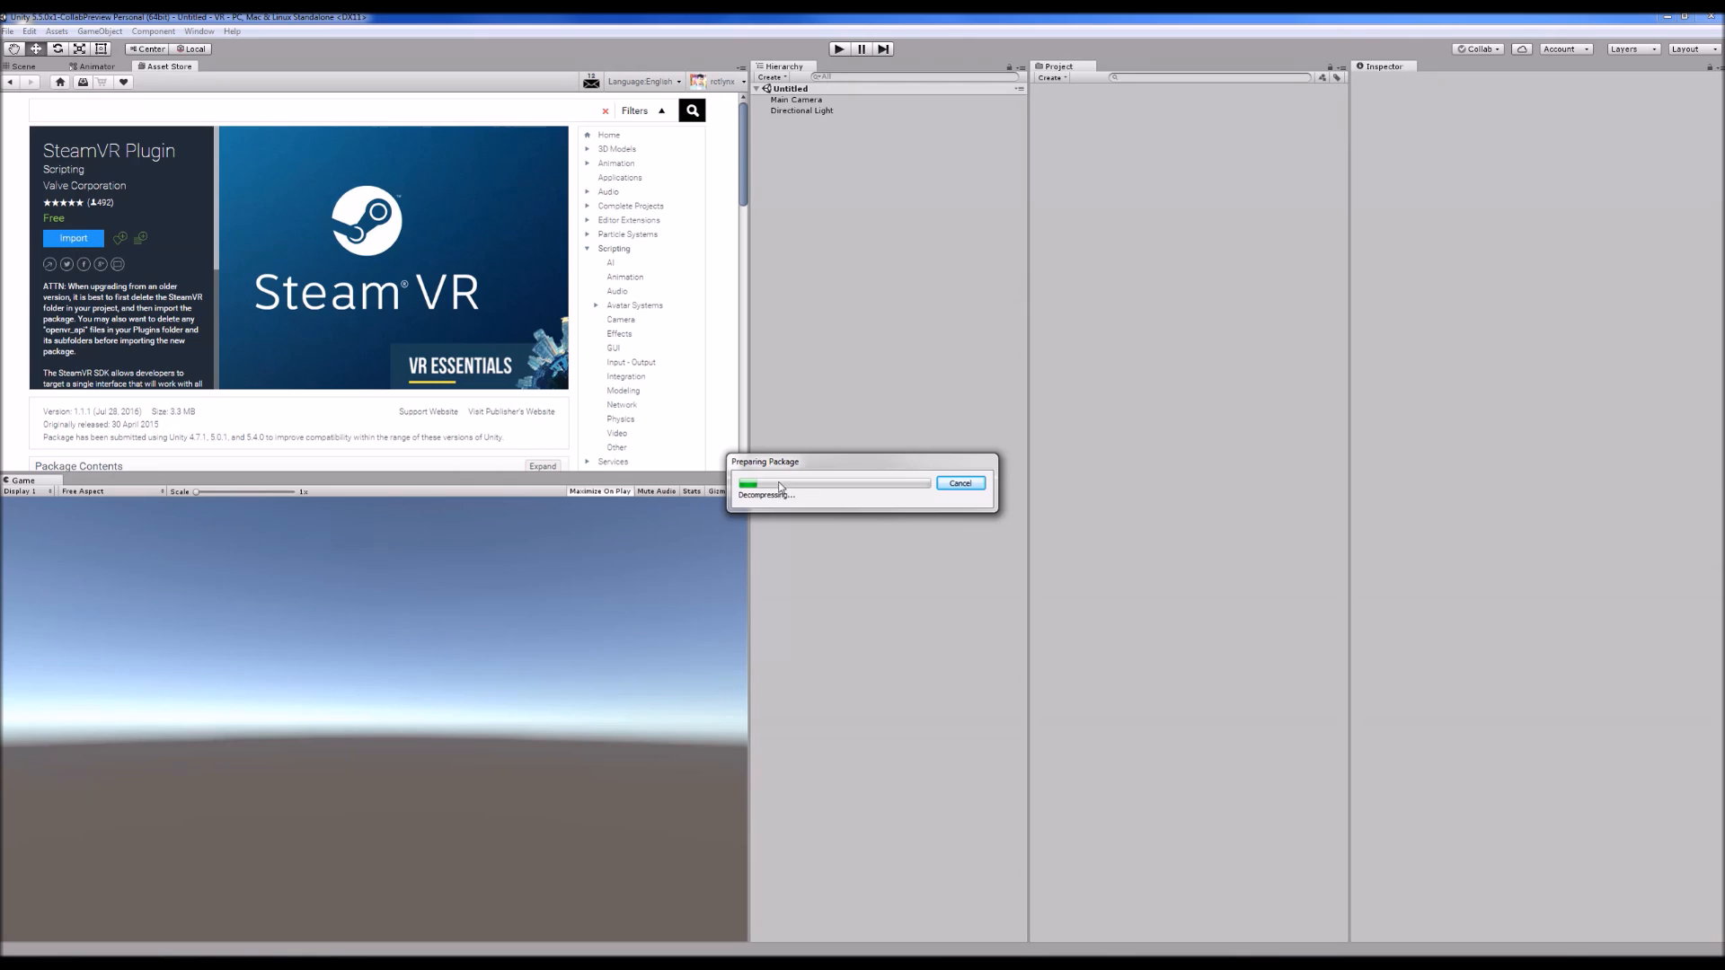
{"action": "left_click", "coordinate": [212, 252]}
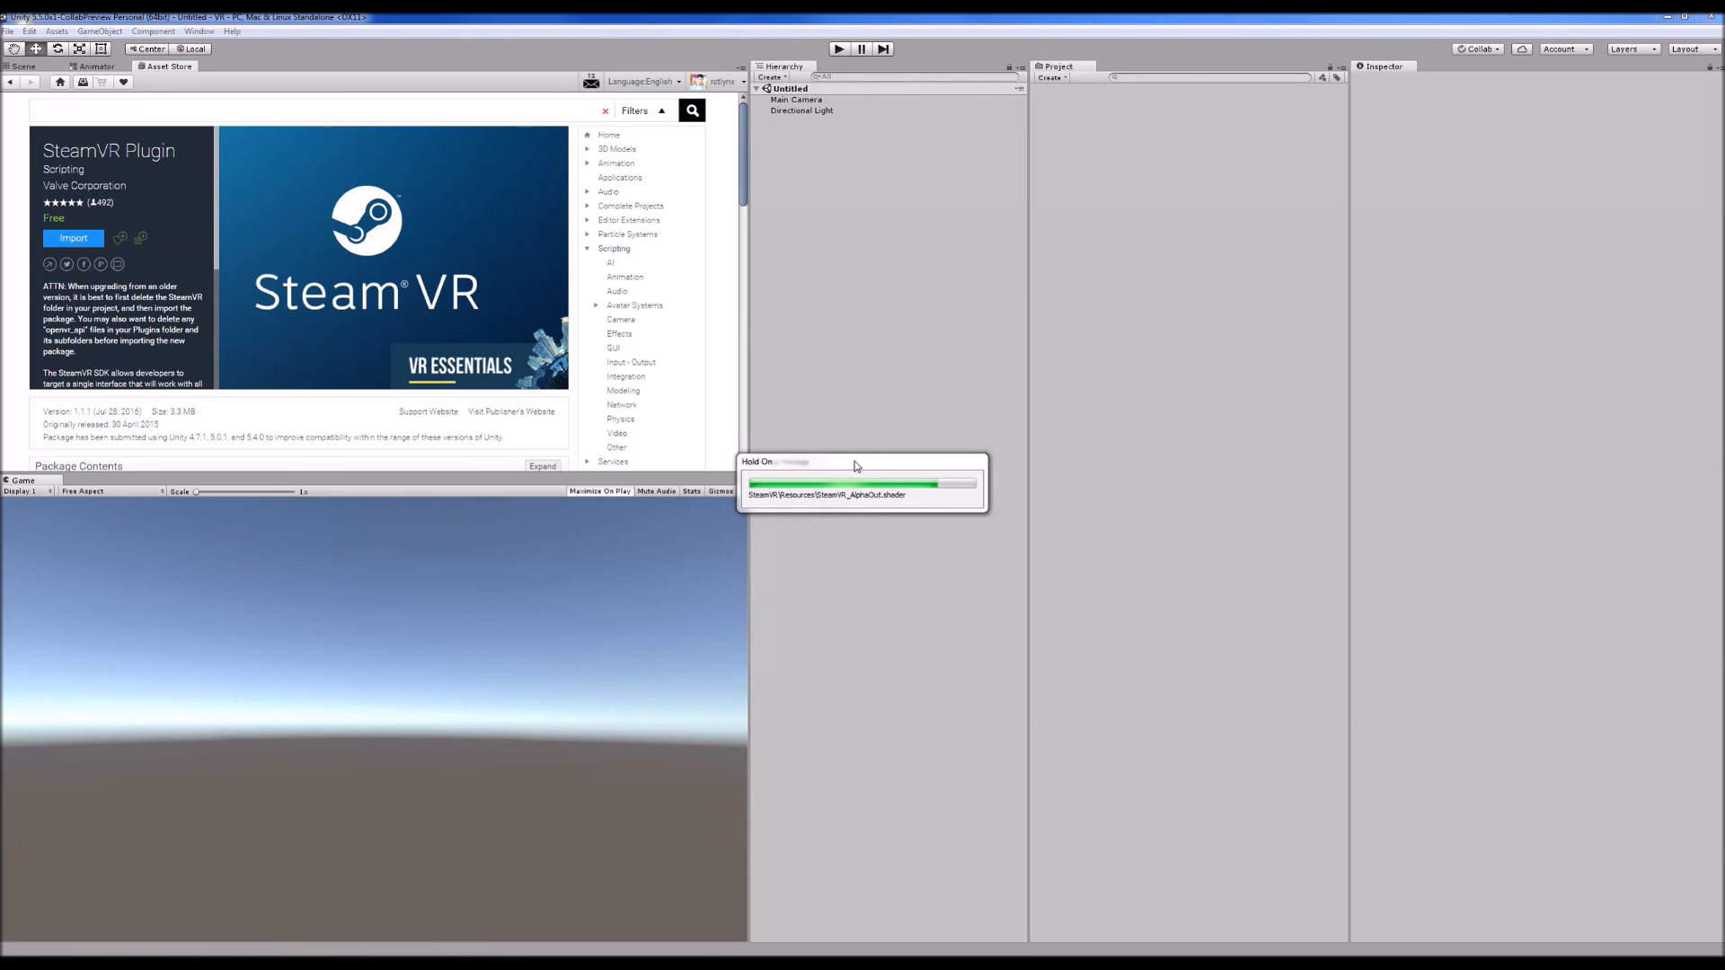
{"action": "left_click", "coordinate": [868, 536]}
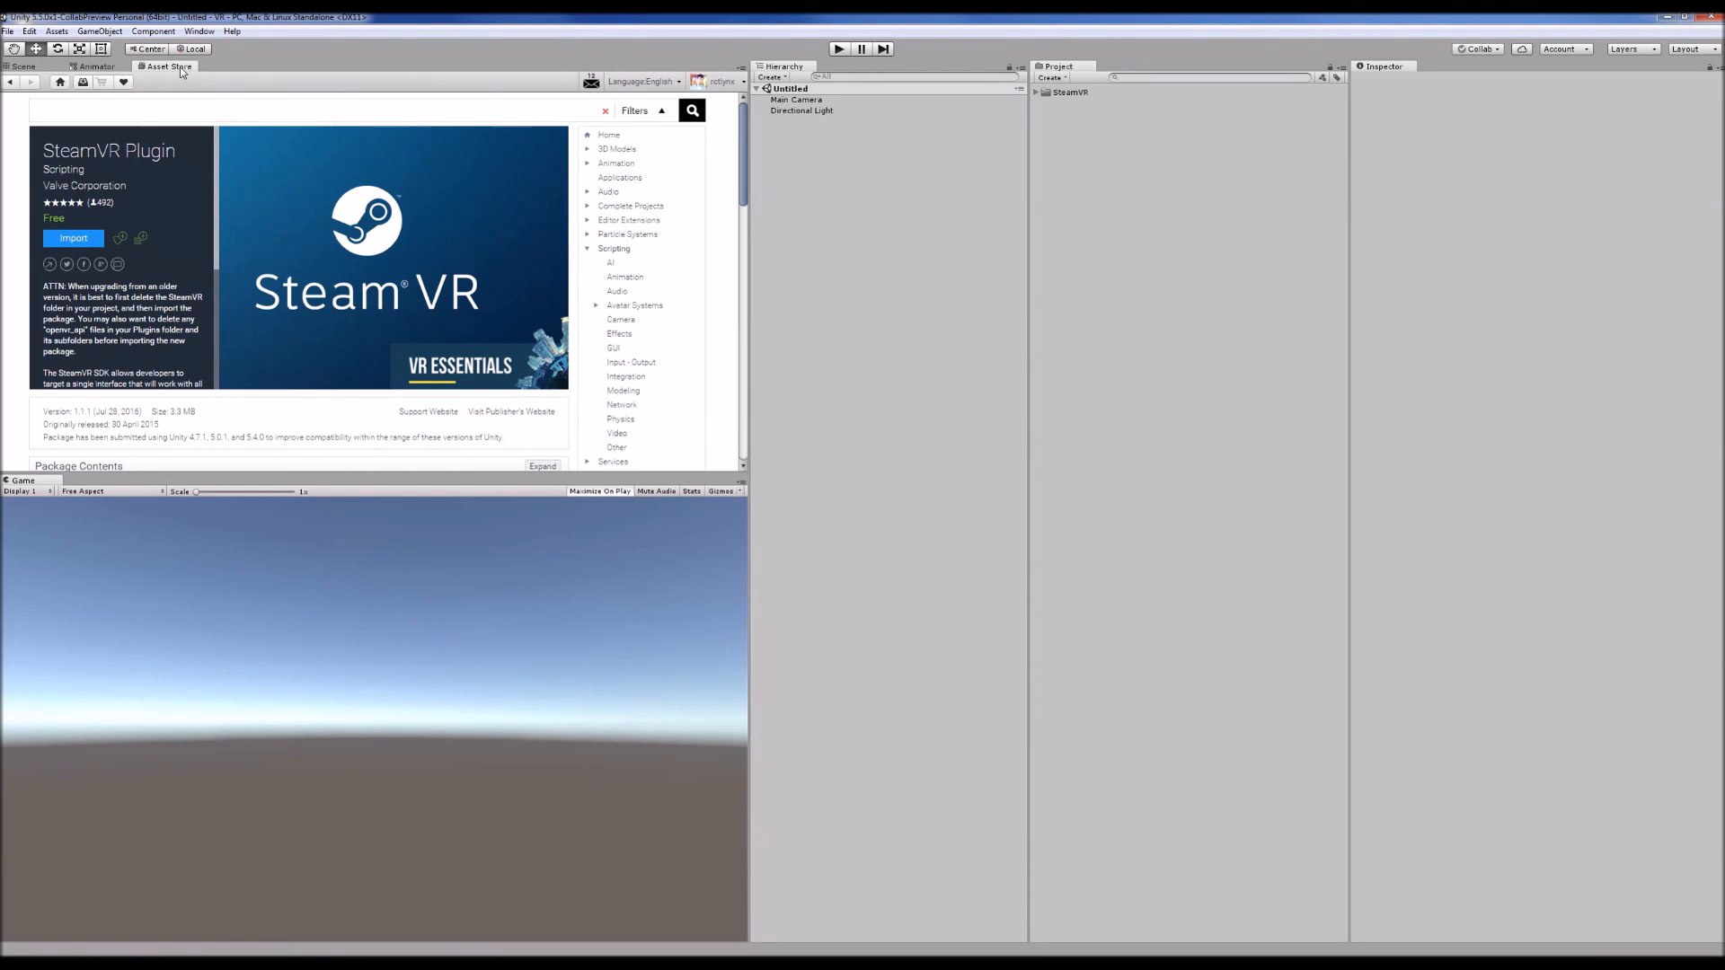
Return to the scene view and delete the Main Camera from the scene.
{"action": "left_click", "coordinate": [22, 67]}
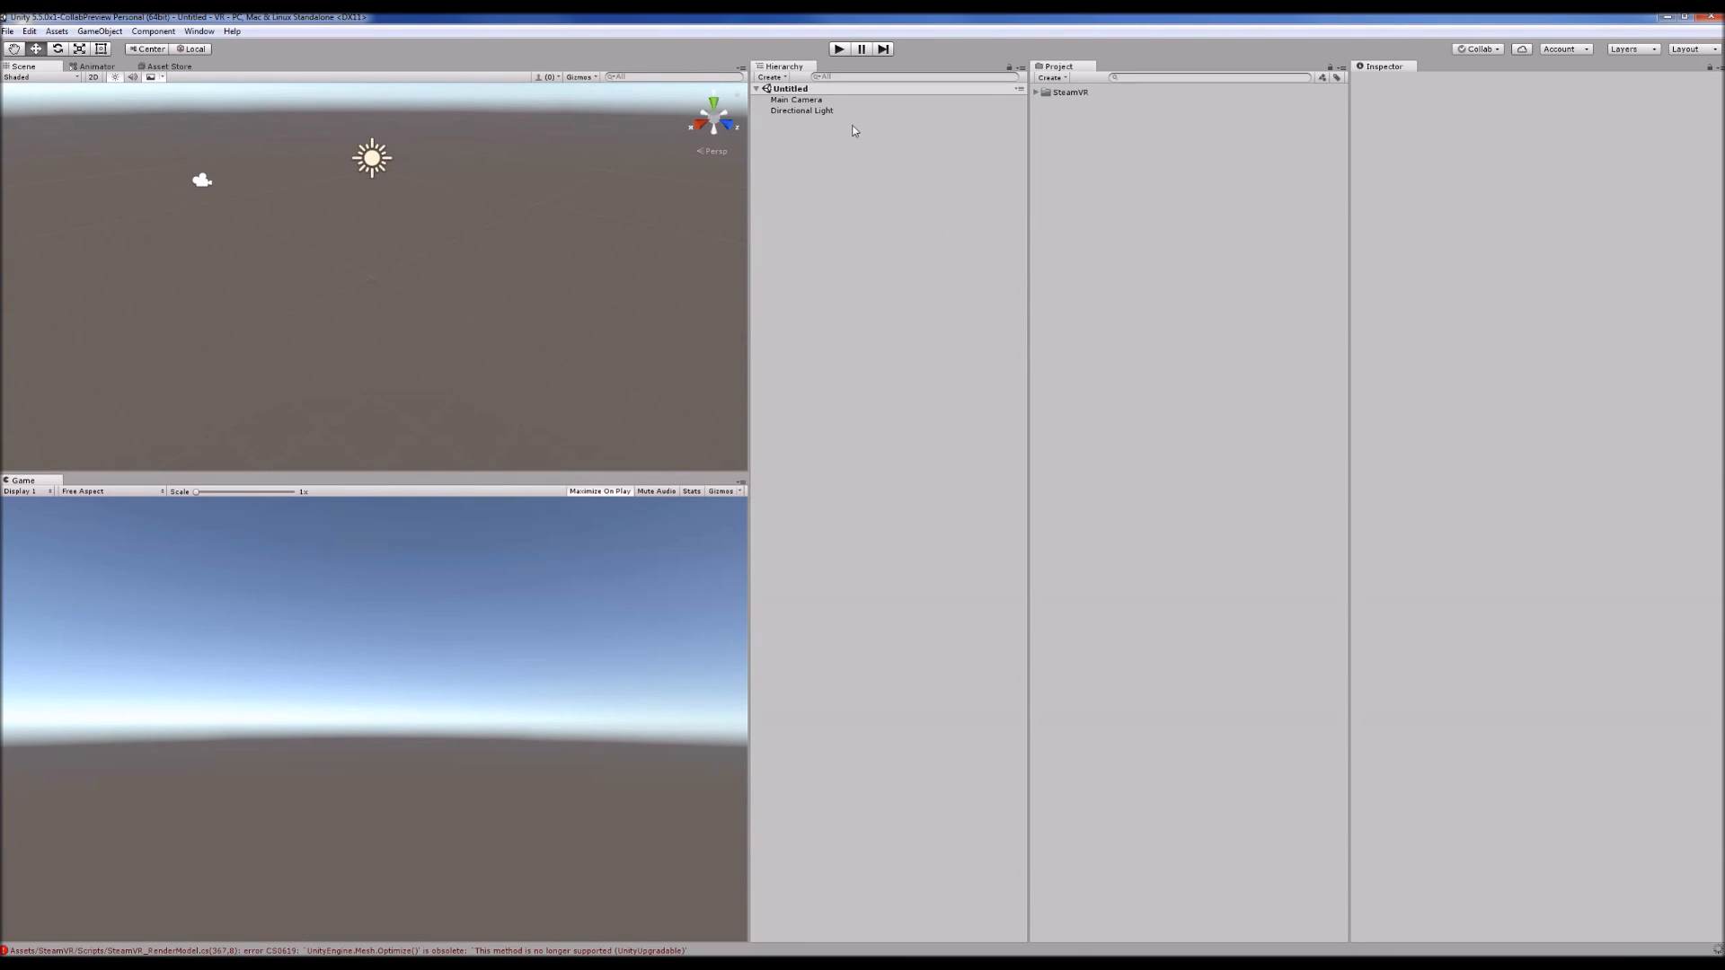
{"action": "left_click", "coordinate": [807, 100]}
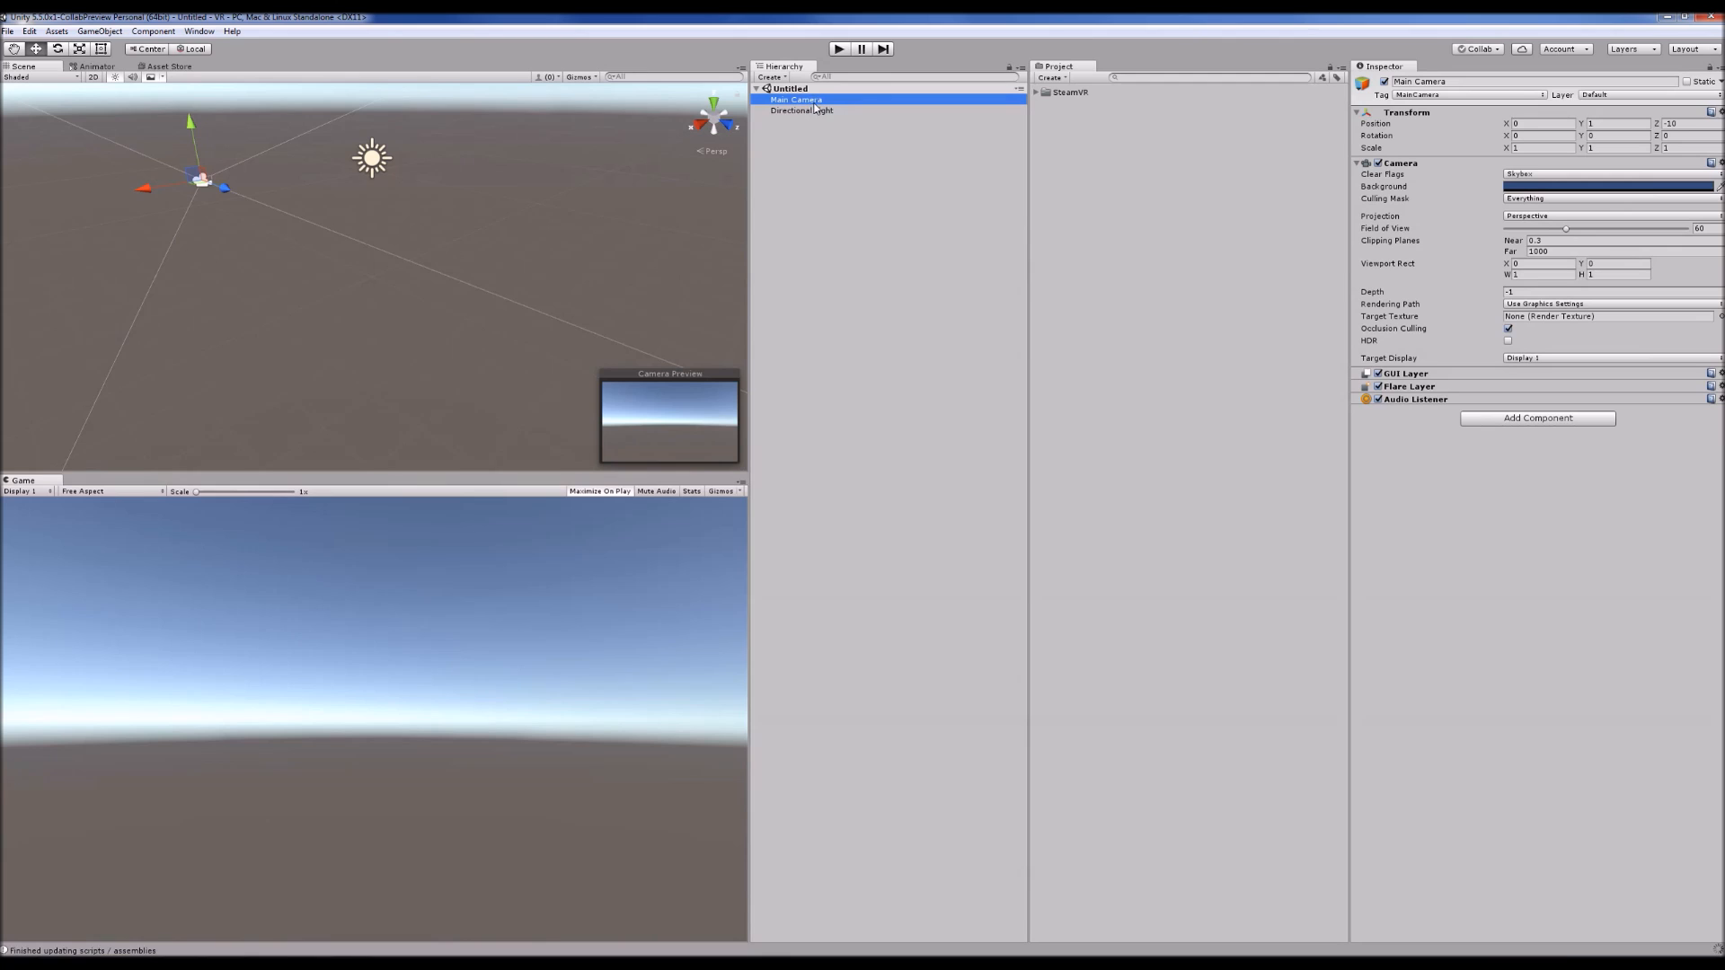
{"action": "key", "text": "Delete"}
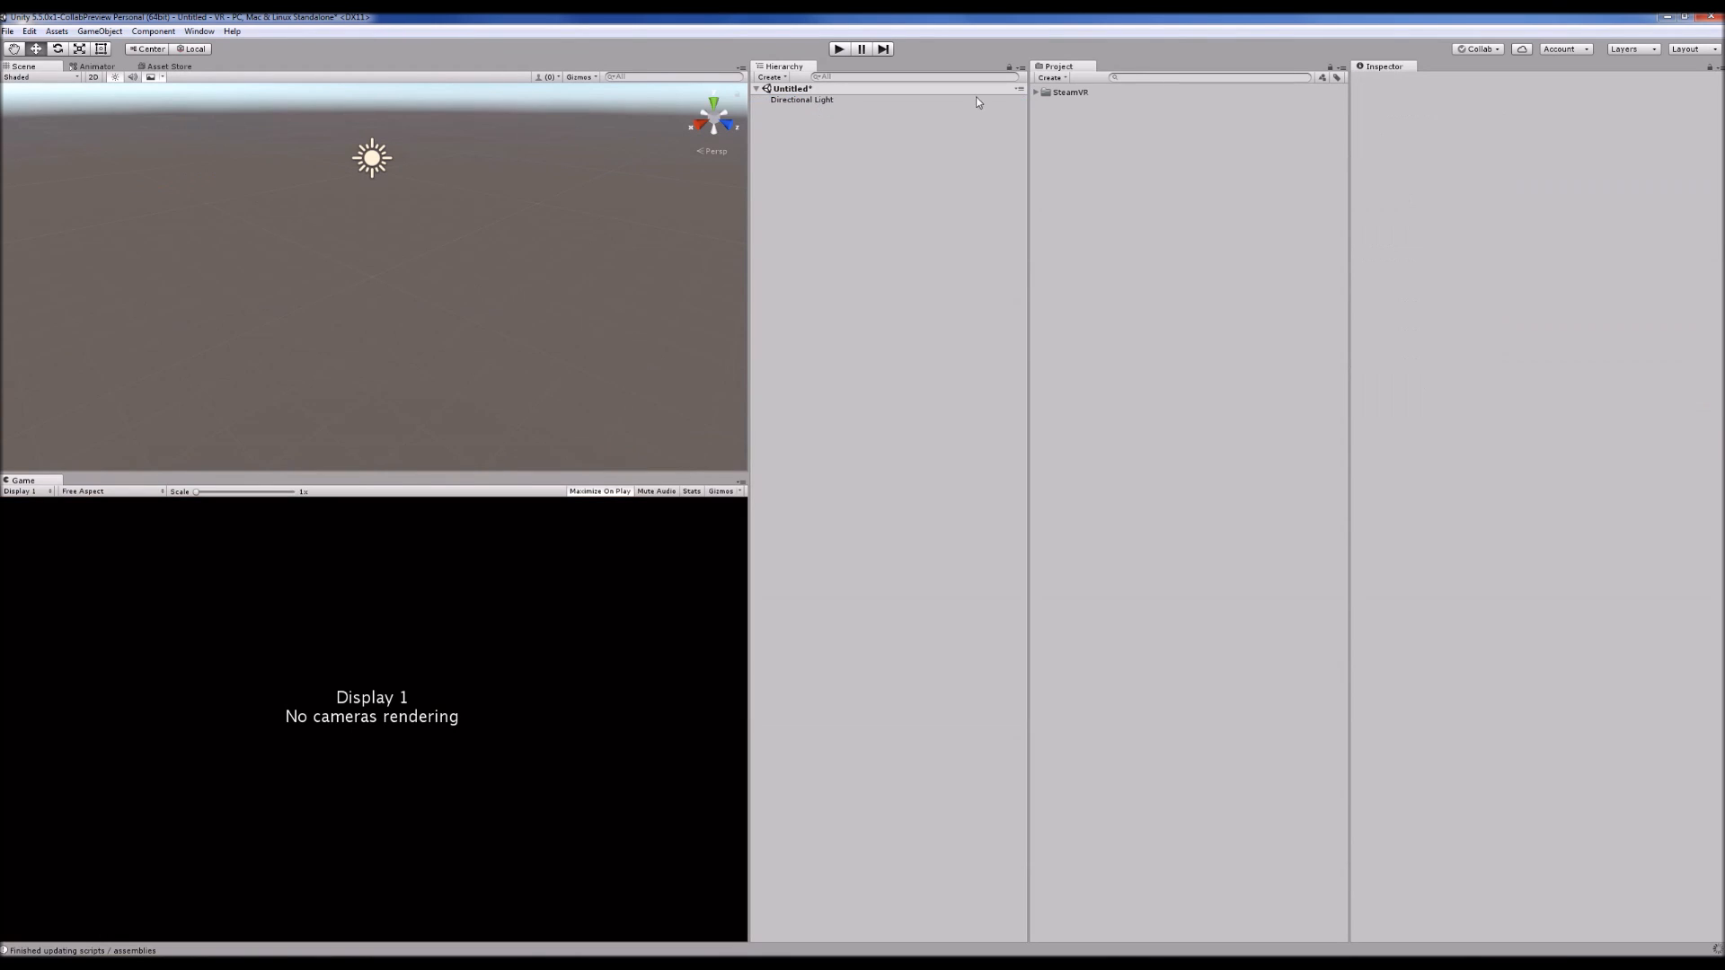
Accept all recommended SteamVR project settings, including the repeated prompt, and expand the SteamVR Prefabs folder in the project assets.
{"action": "left_click", "coordinate": [1048, 94]}
{"action": "left_click", "coordinate": [1496, 945]}
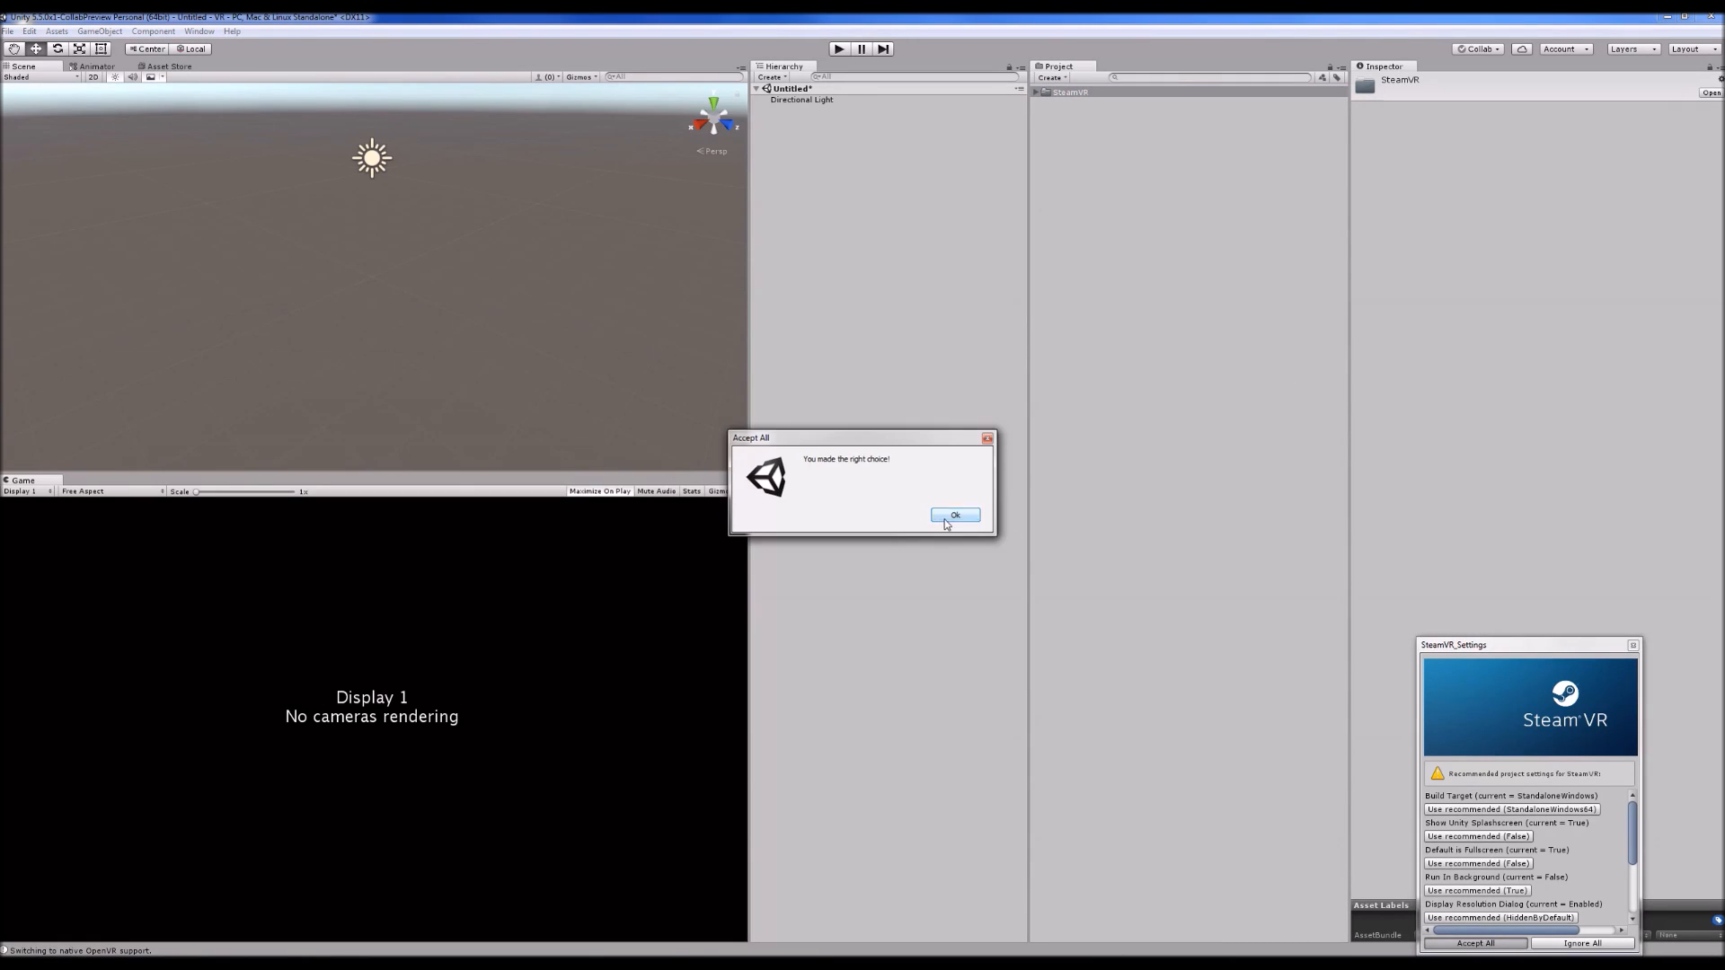
{"action": "left_click", "coordinate": [955, 514]}
{"action": "left_click", "coordinate": [1036, 92]}
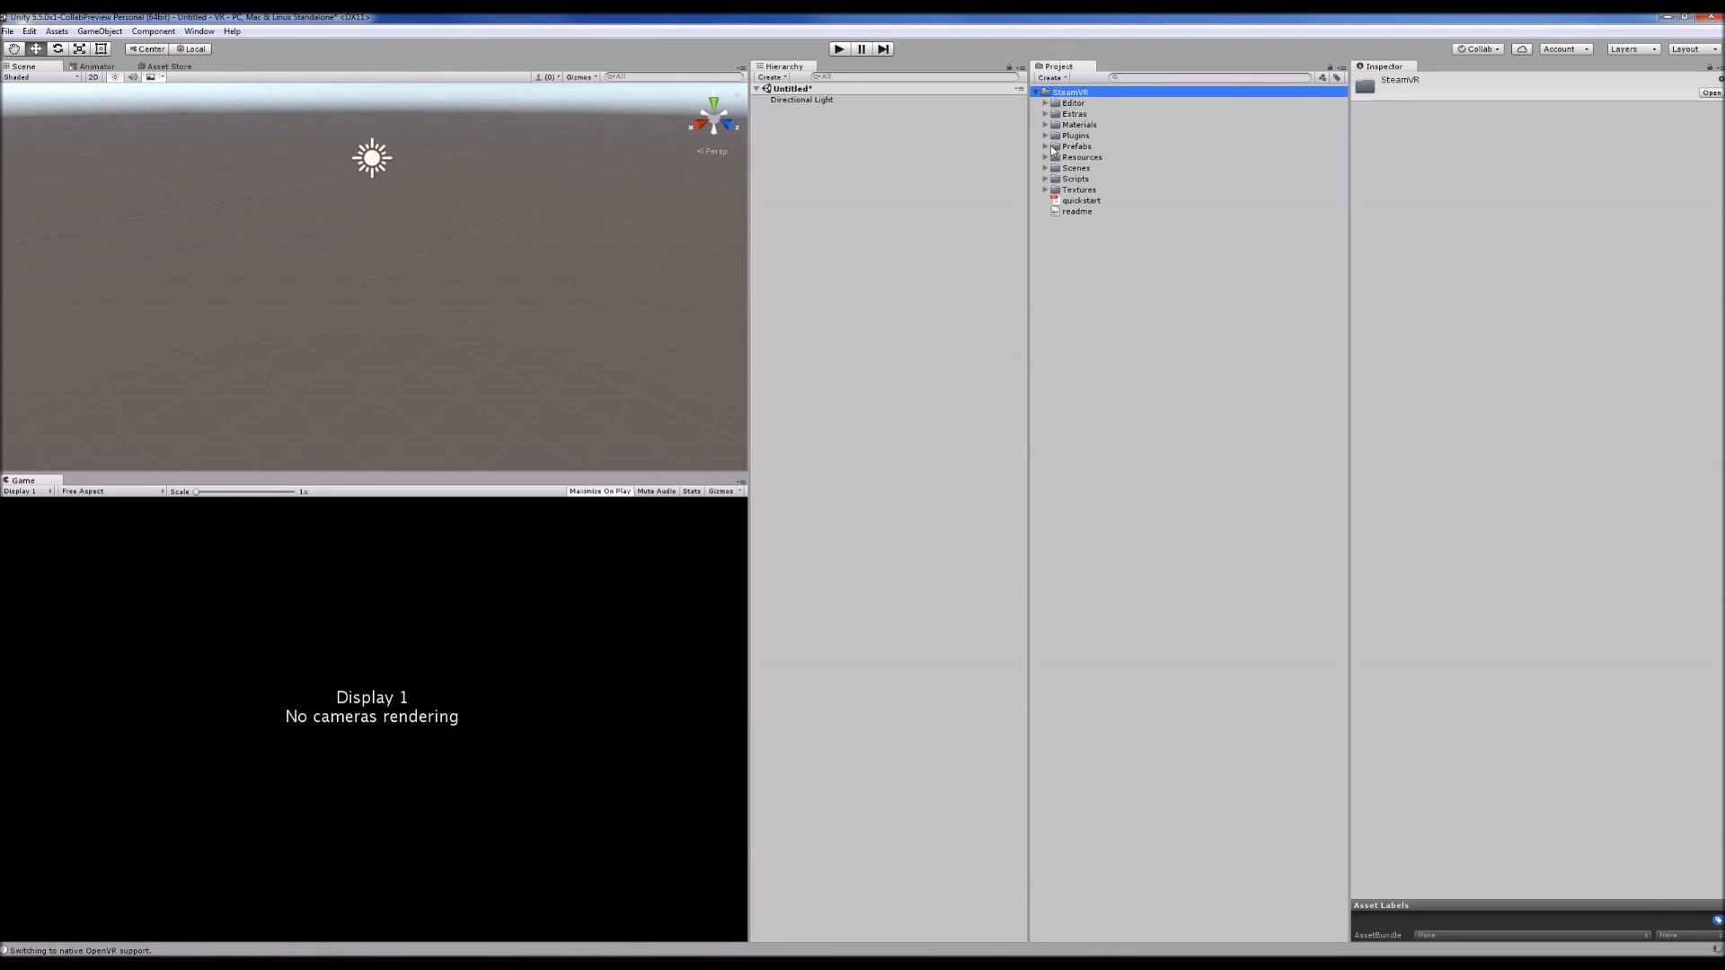
{"action": "left_click", "coordinate": [1047, 147]}
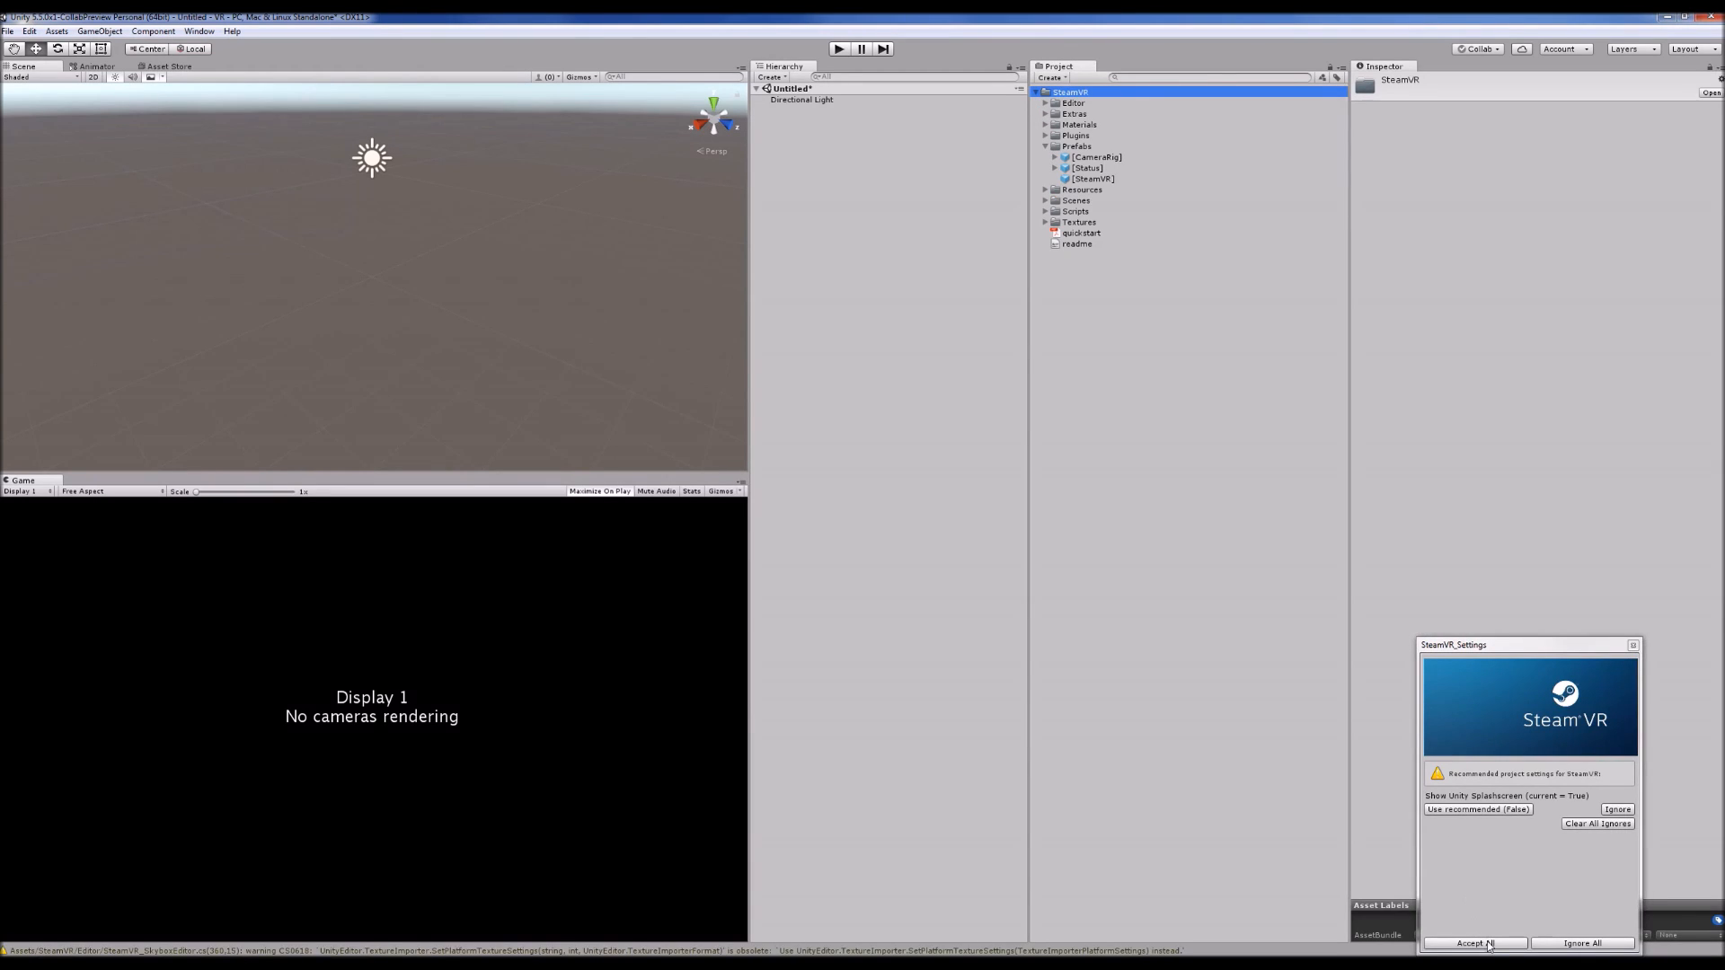
{"action": "left_click", "coordinate": [1489, 944]}
{"action": "left_click", "coordinate": [969, 515]}
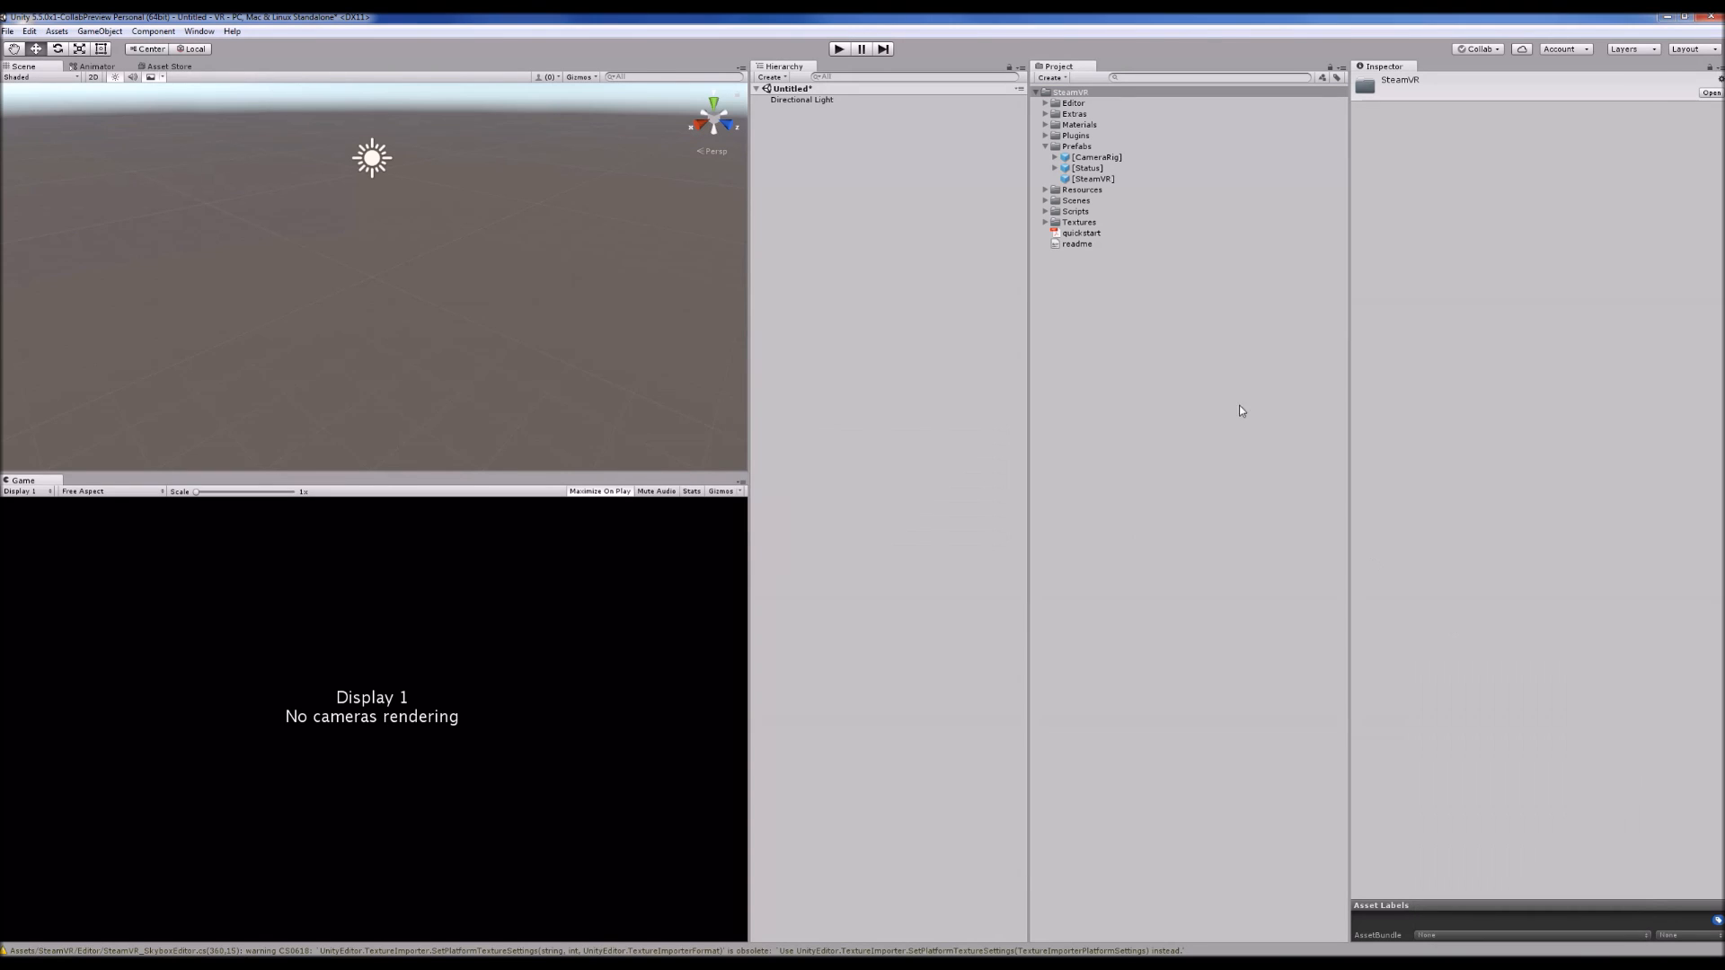
Place the [CameraRig] prefab in the scene, run the scene in play mode to test it, and stop playback.
{"action": "left_click", "coordinate": [1084, 158]}
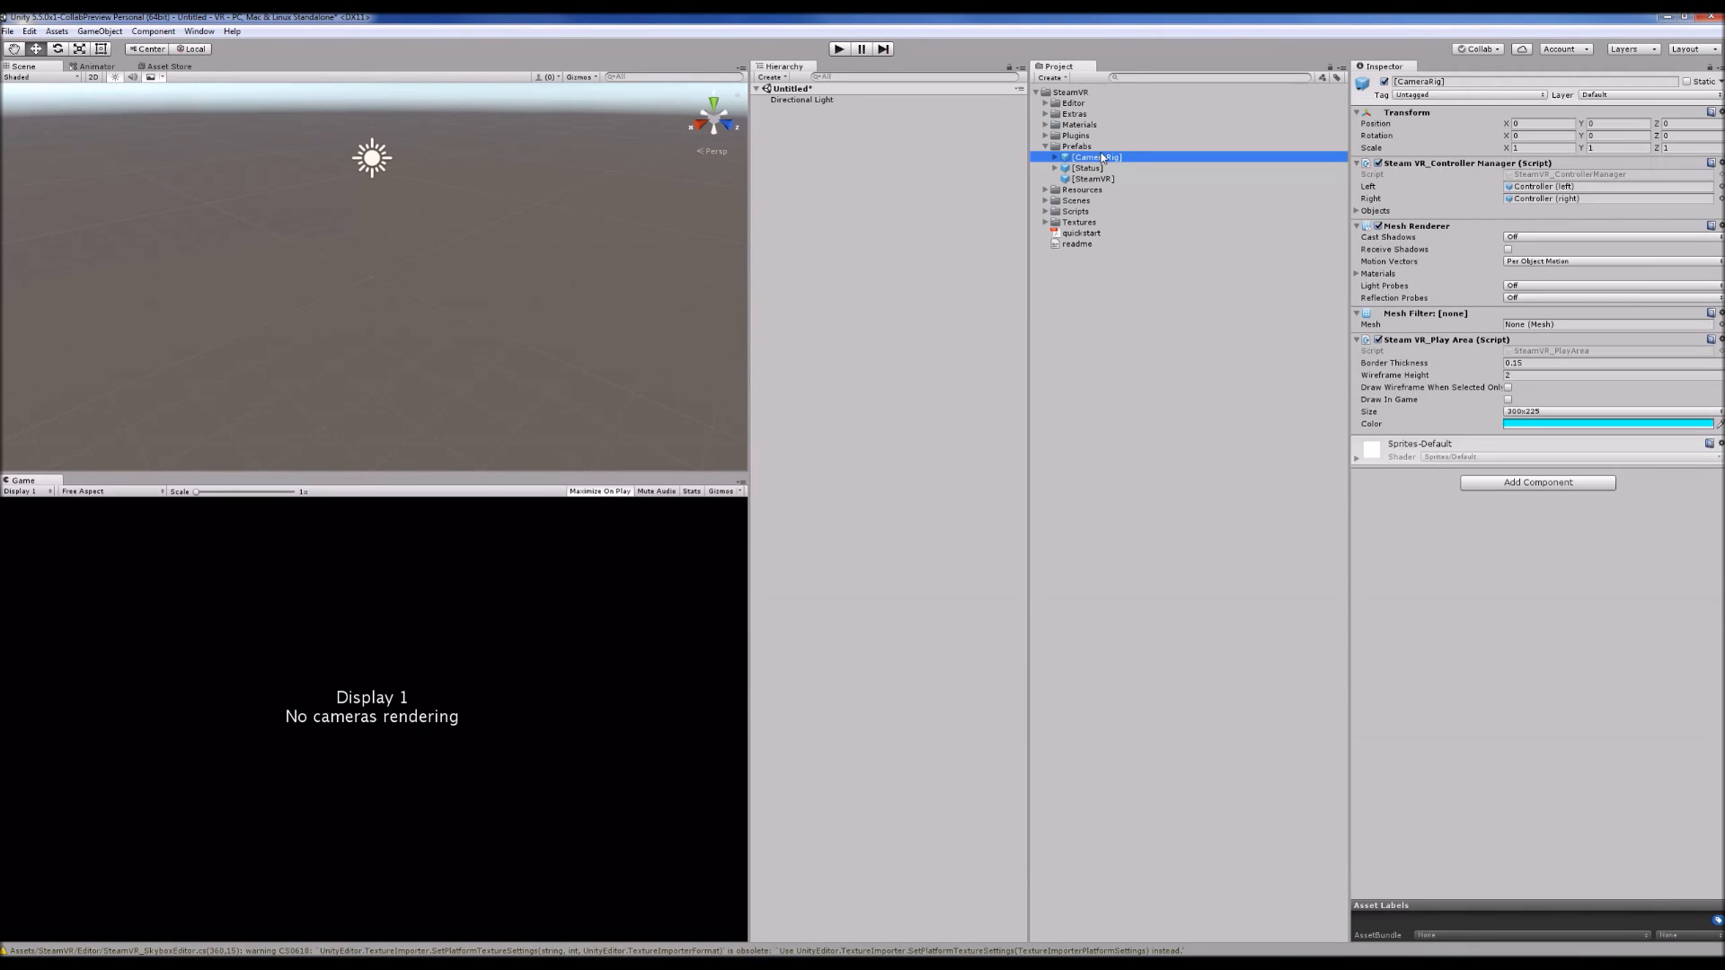
{"action": "left_click_drag", "start_coordinate": [1117, 160], "coordinate": [382, 259]}
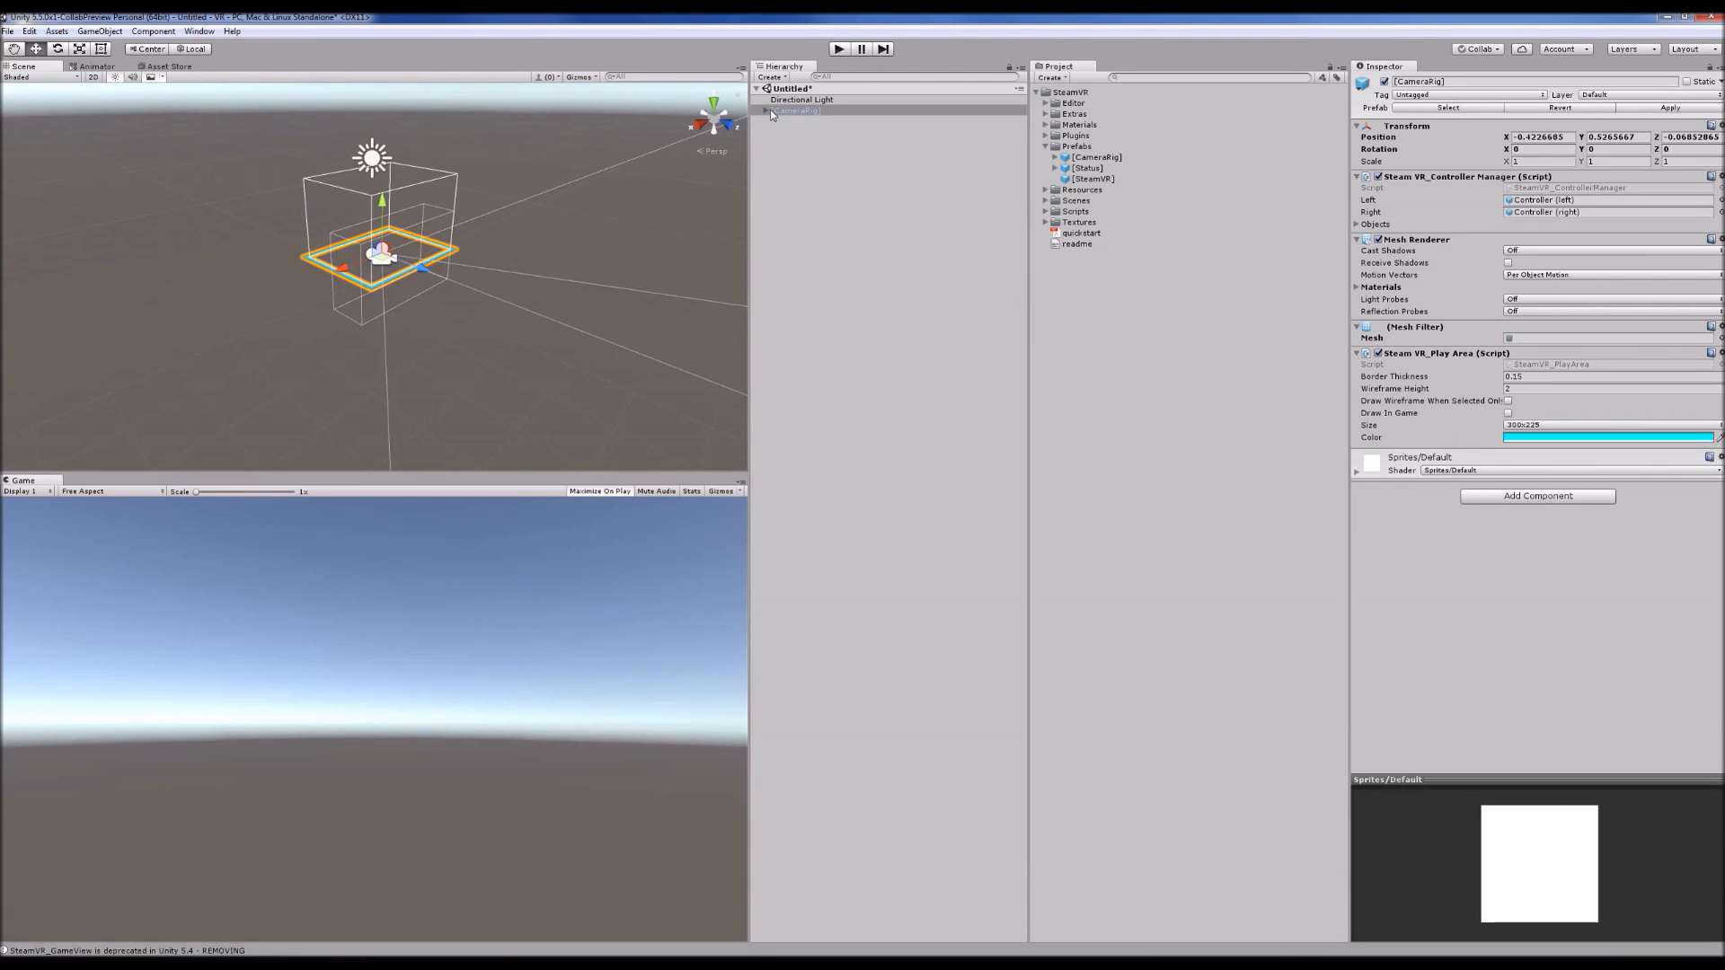
{"action": "left_click", "coordinate": [838, 50]}
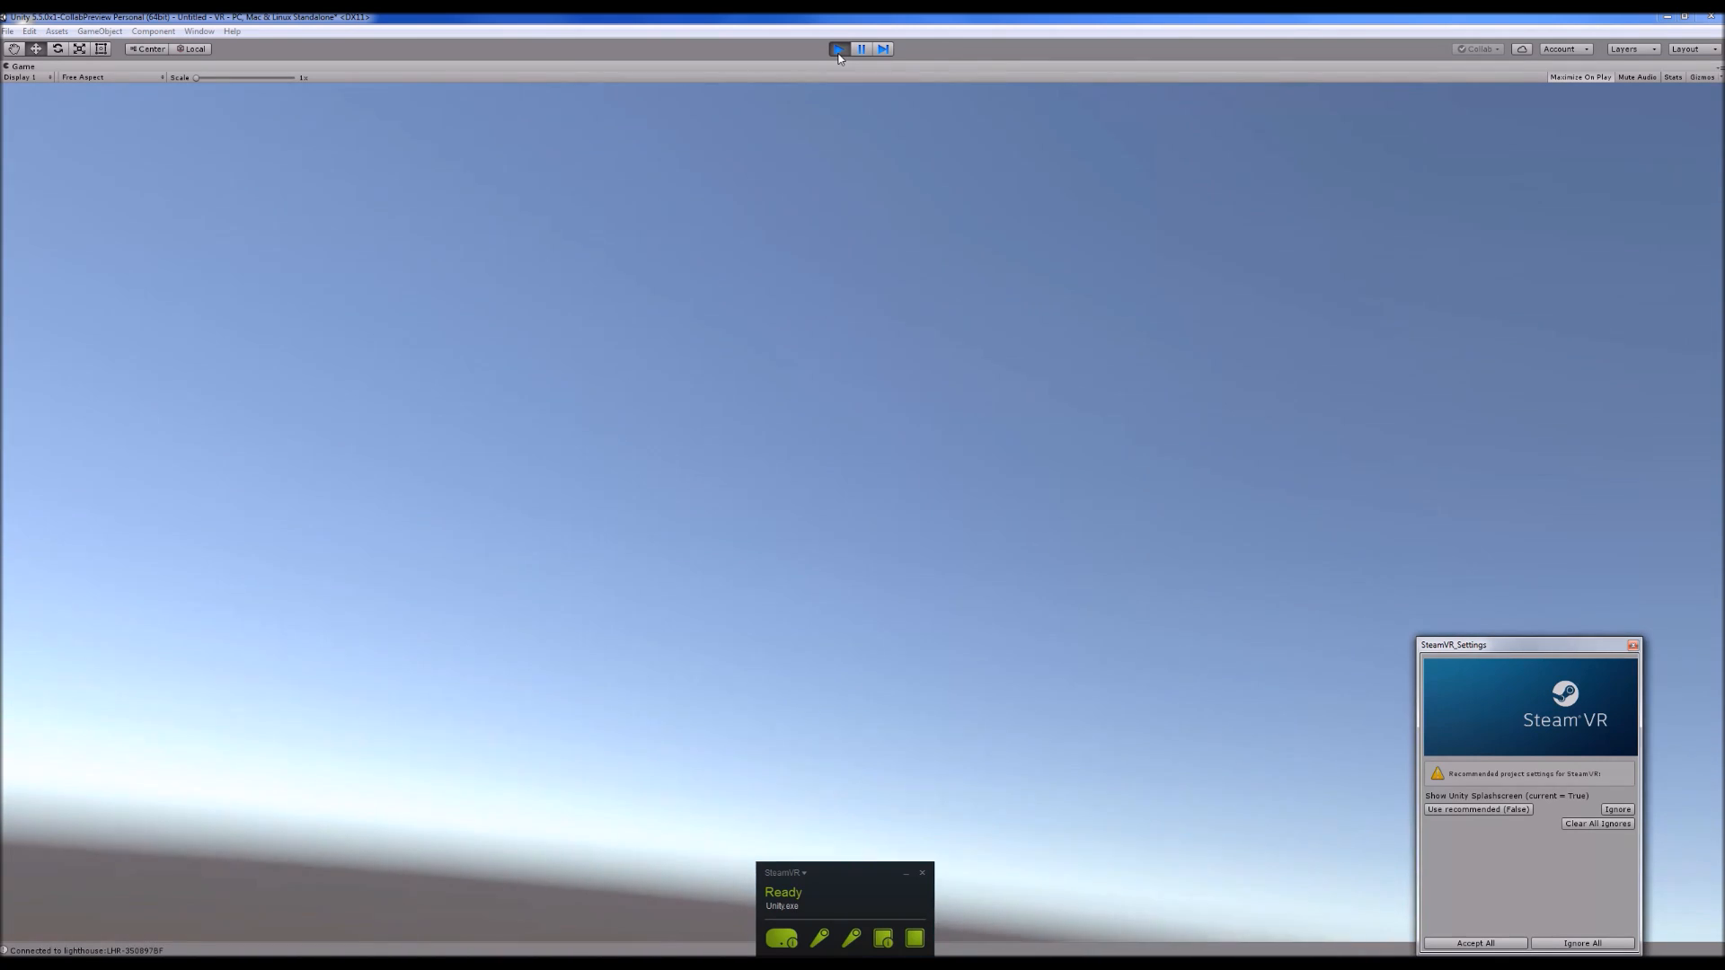
{"action": "left_click", "coordinate": [838, 48]}
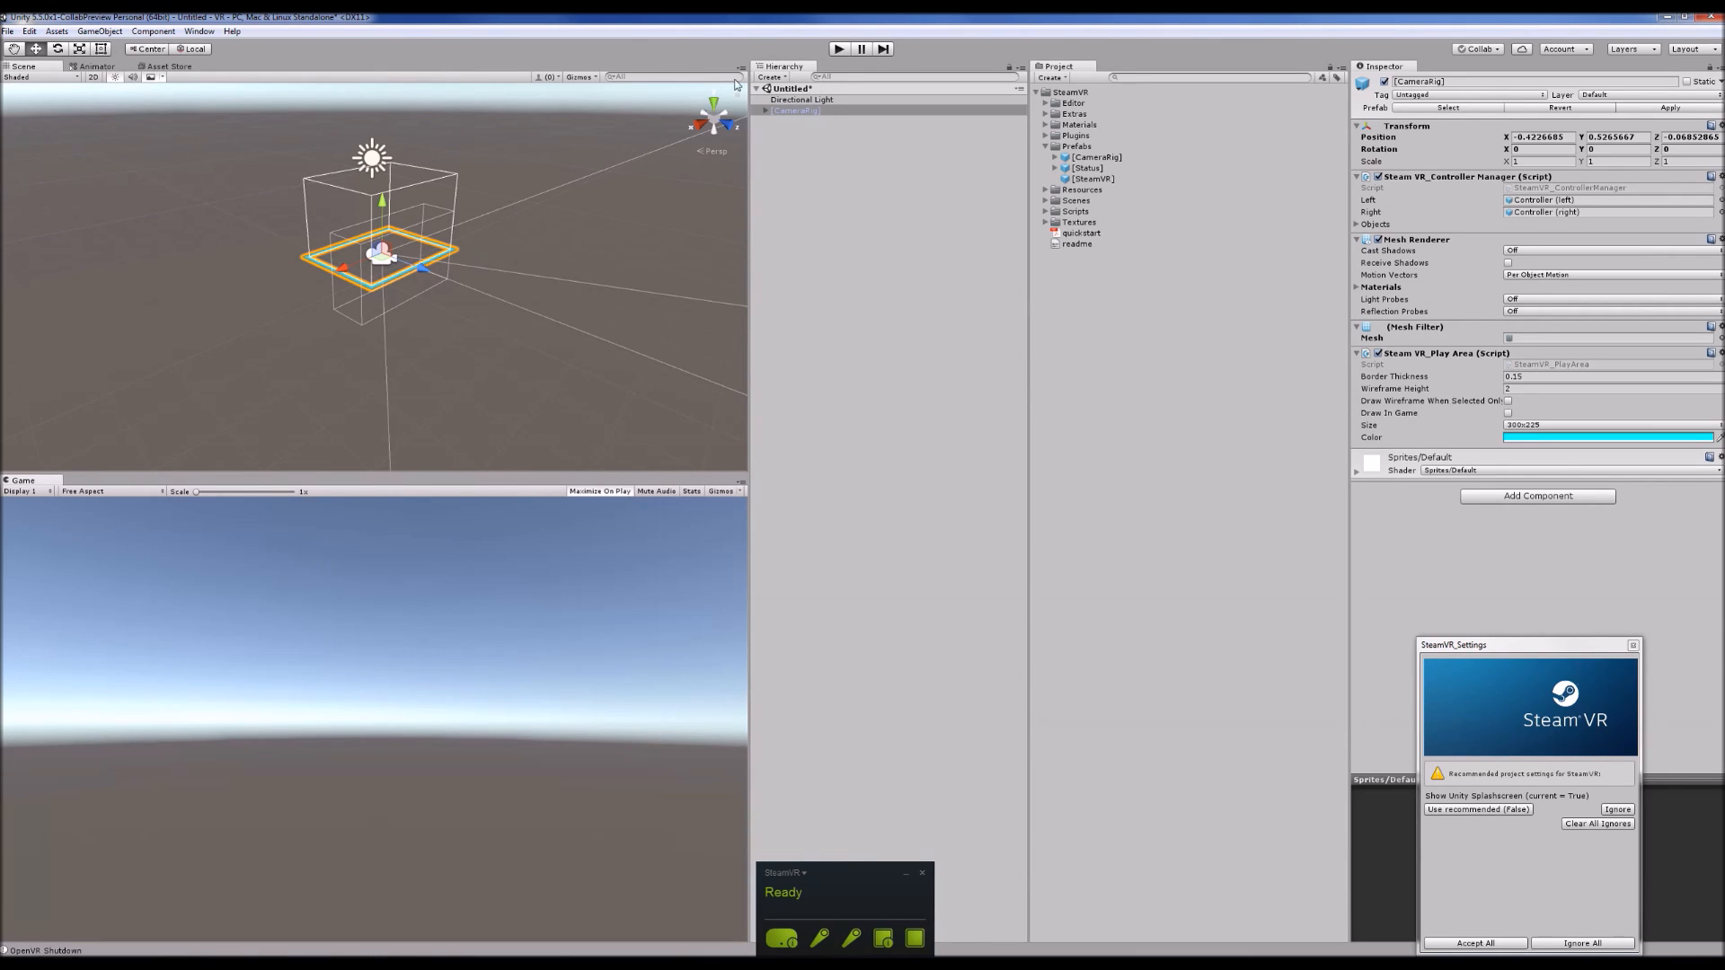
Add a plane to the scene and lower it to about Y -0.68, beneath the camera rig.
{"action": "left_click", "coordinate": [775, 78]}
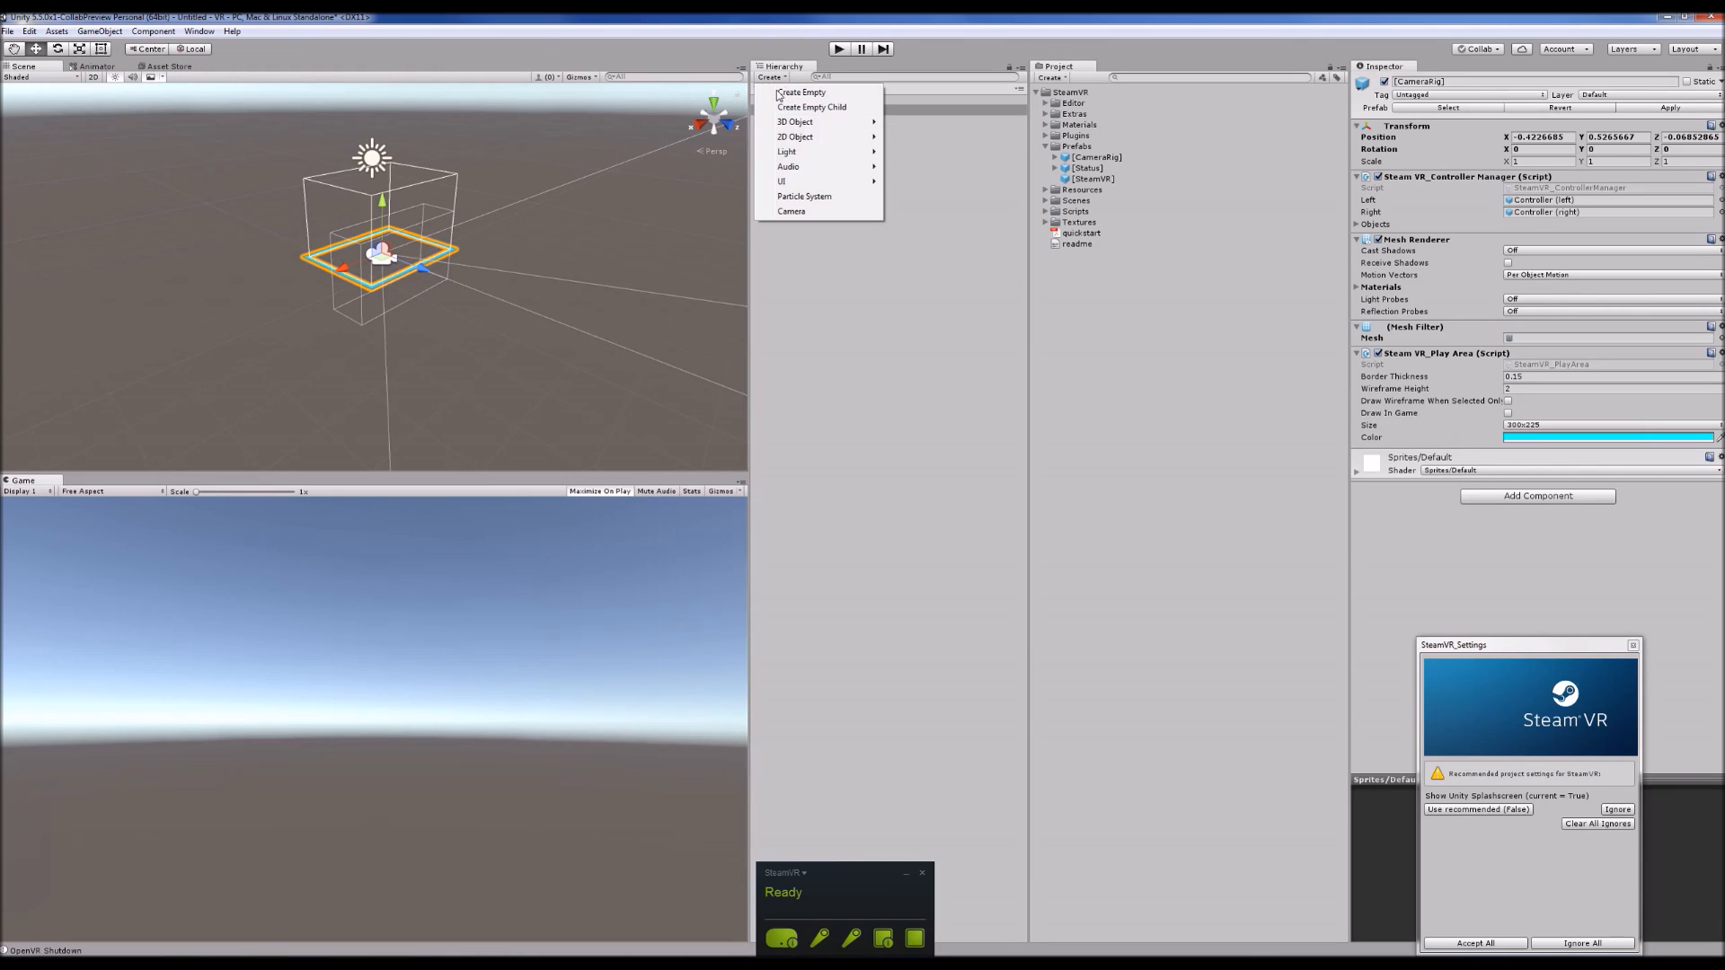
{"action": "mouse_move", "coordinate": [811, 126]}
{"action": "left_click", "coordinate": [914, 181]}
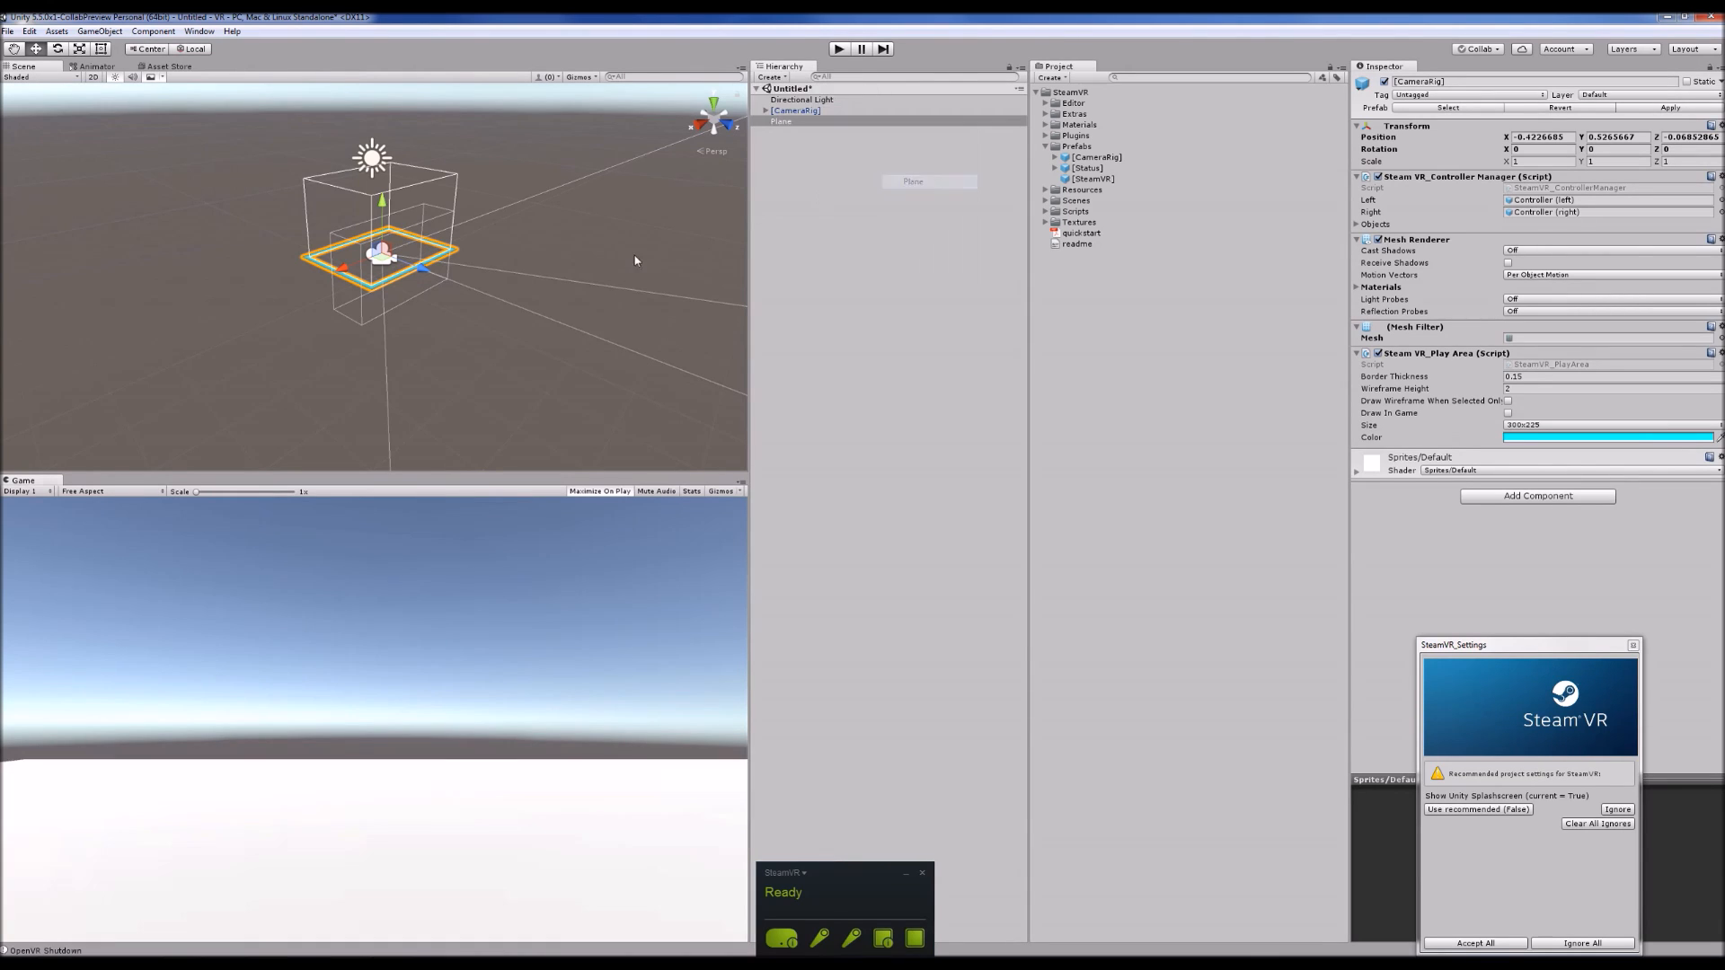
{"action": "left_click_drag", "start_coordinate": [371, 232], "coordinate": [372, 277]}
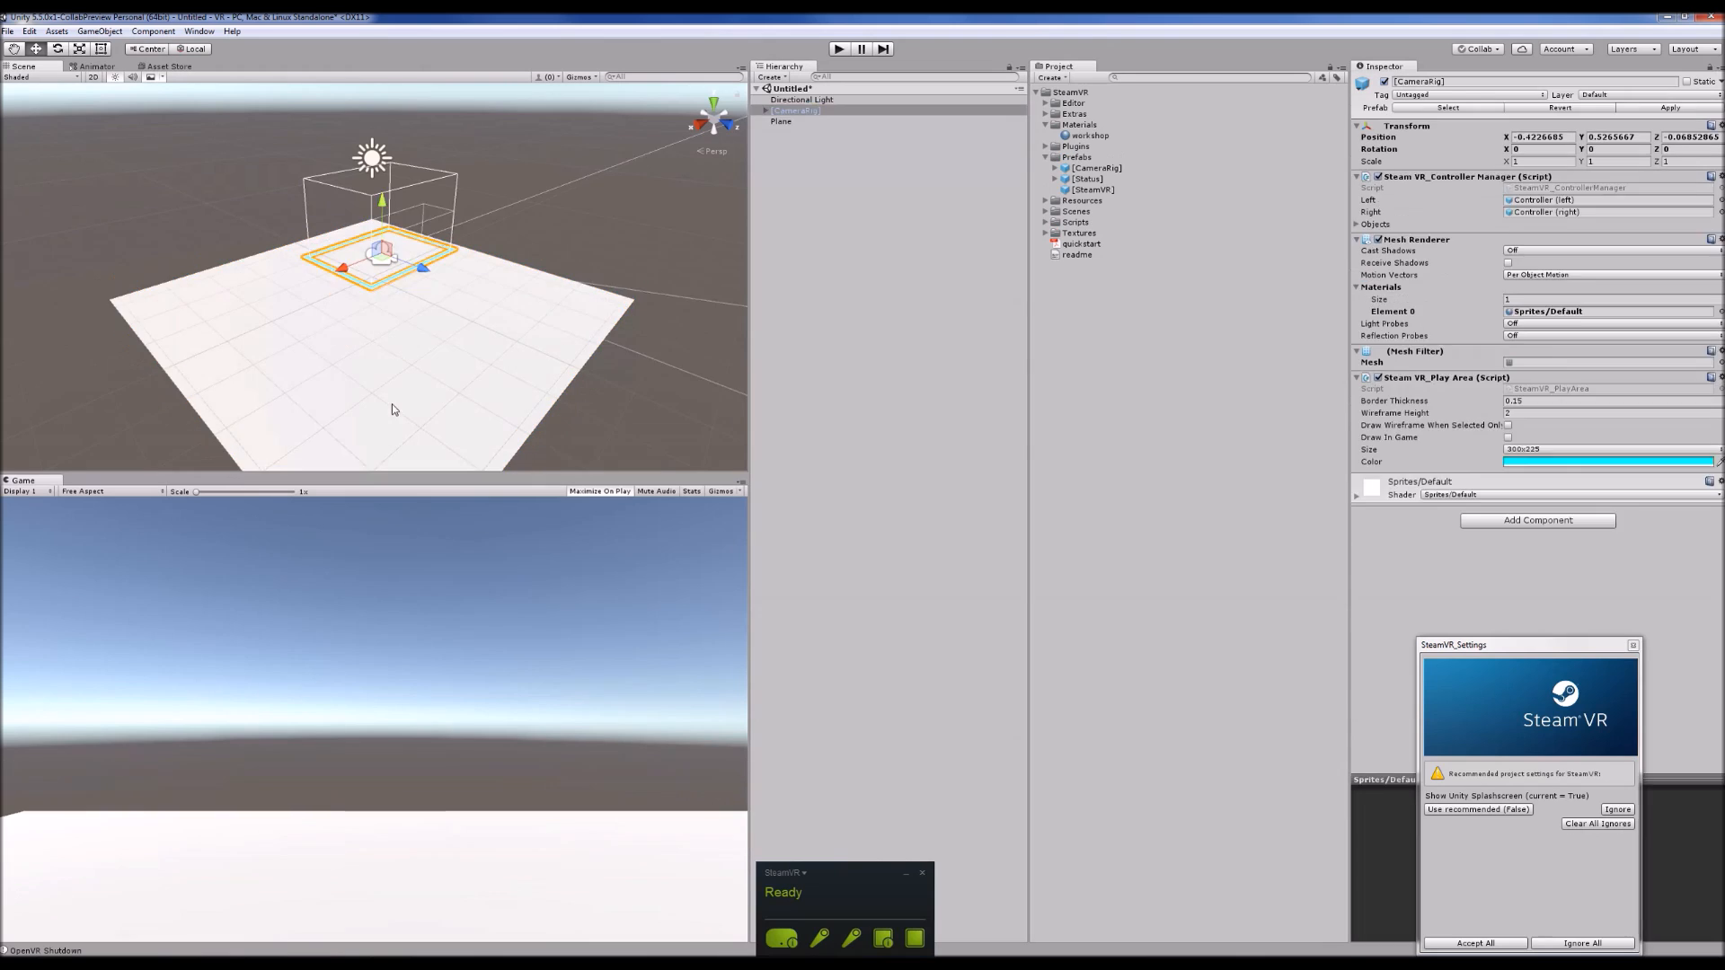
{"action": "left_click", "coordinate": [393, 411]}
Add a sphere to the scene and duplicate it four times.
{"action": "left_click_drag", "start_coordinate": [538, 266], "coordinate": [544, 179], "text": "alt"}
{"action": "left_click", "coordinate": [771, 79]}
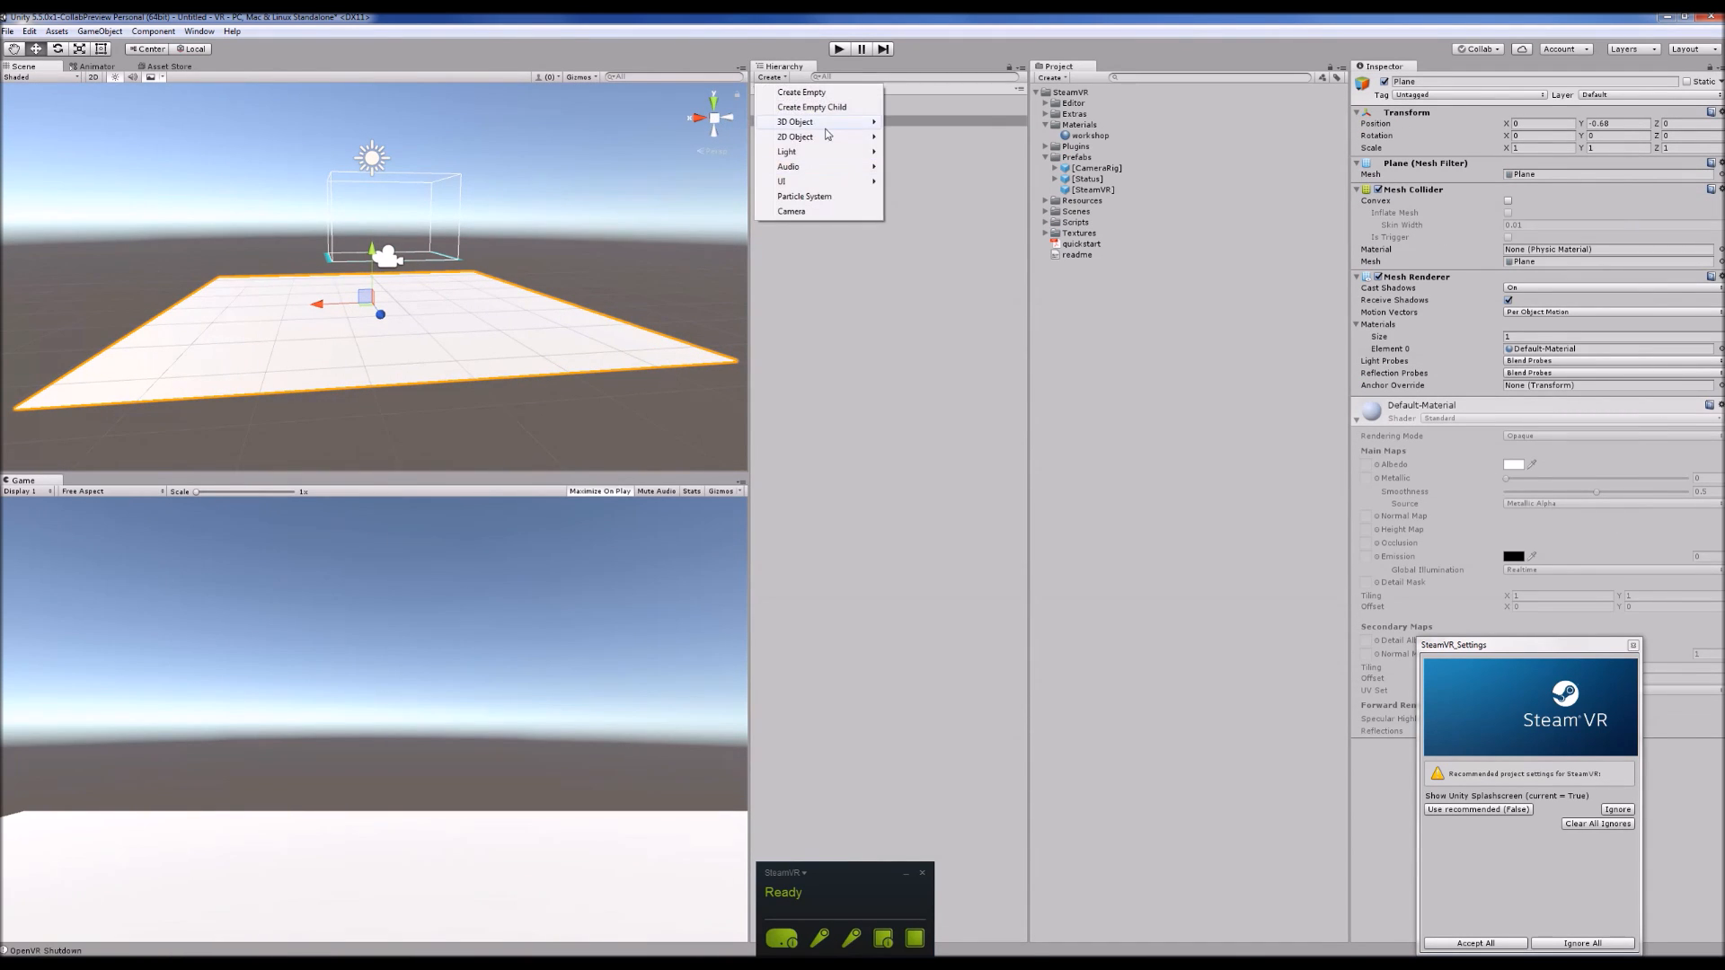
{"action": "mouse_move", "coordinate": [831, 123]}
{"action": "left_click", "coordinate": [913, 136]}
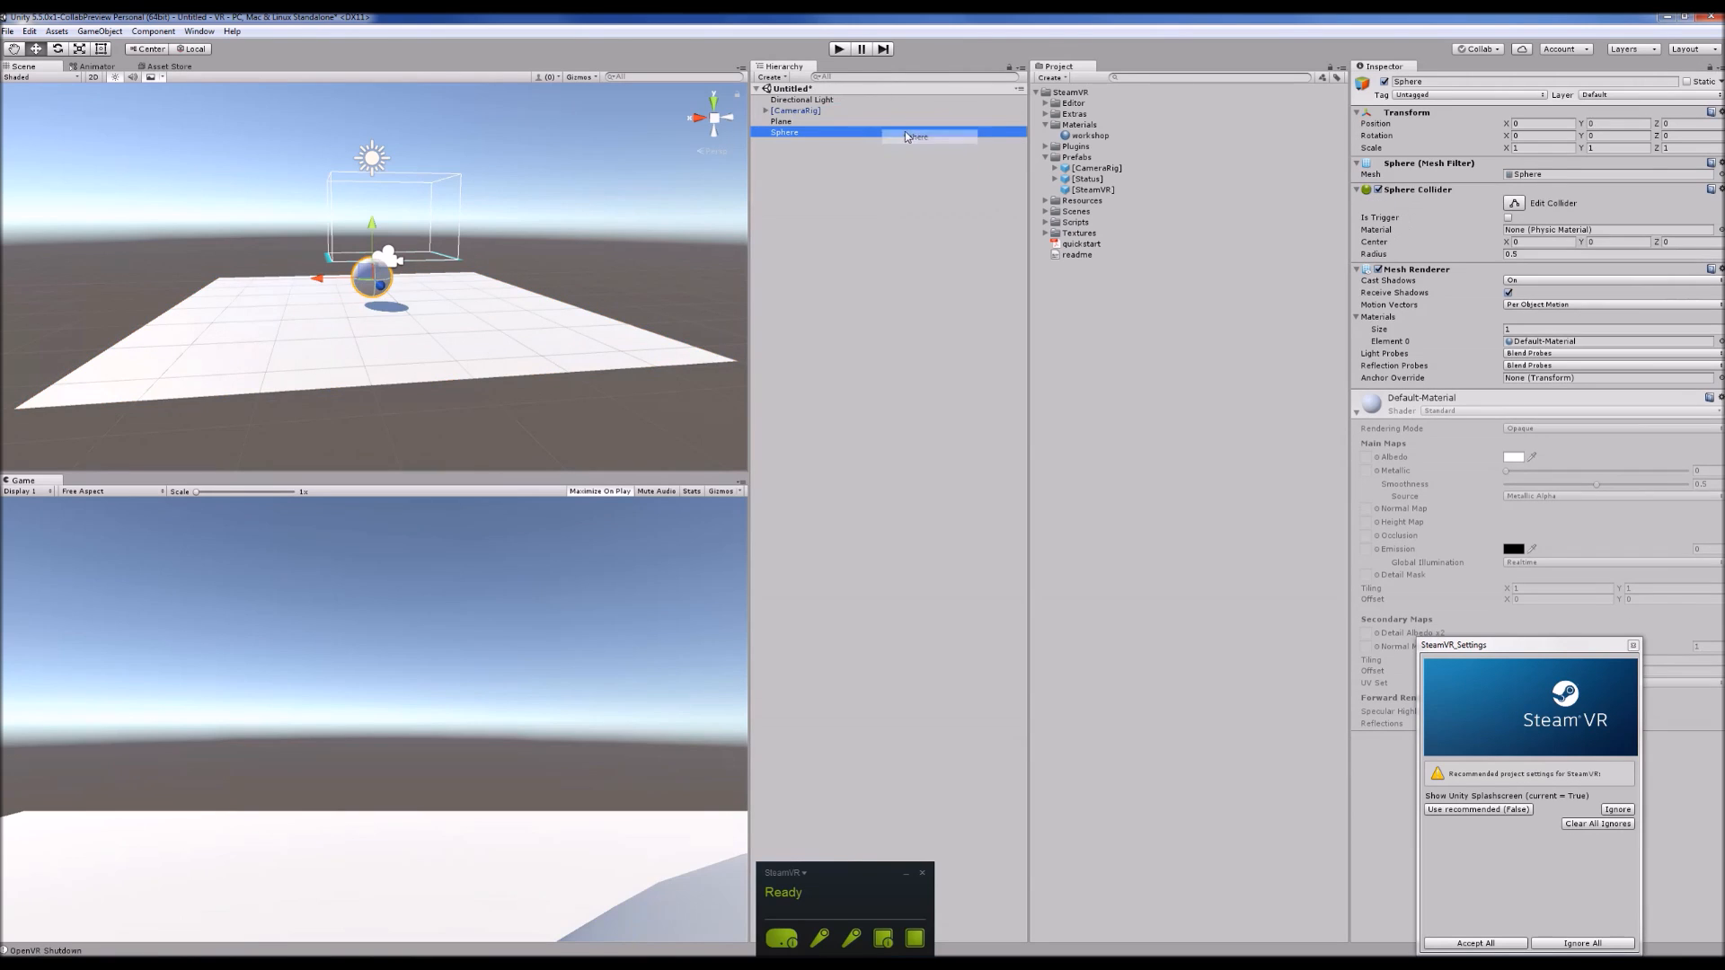
{"action": "key", "text": "ctrl+d"}
{"action": "key", "text": "ctrl+d"}
{"action": "key", "text": "ctrl+d"}
{"action": "key", "text": "ctrl+d"}
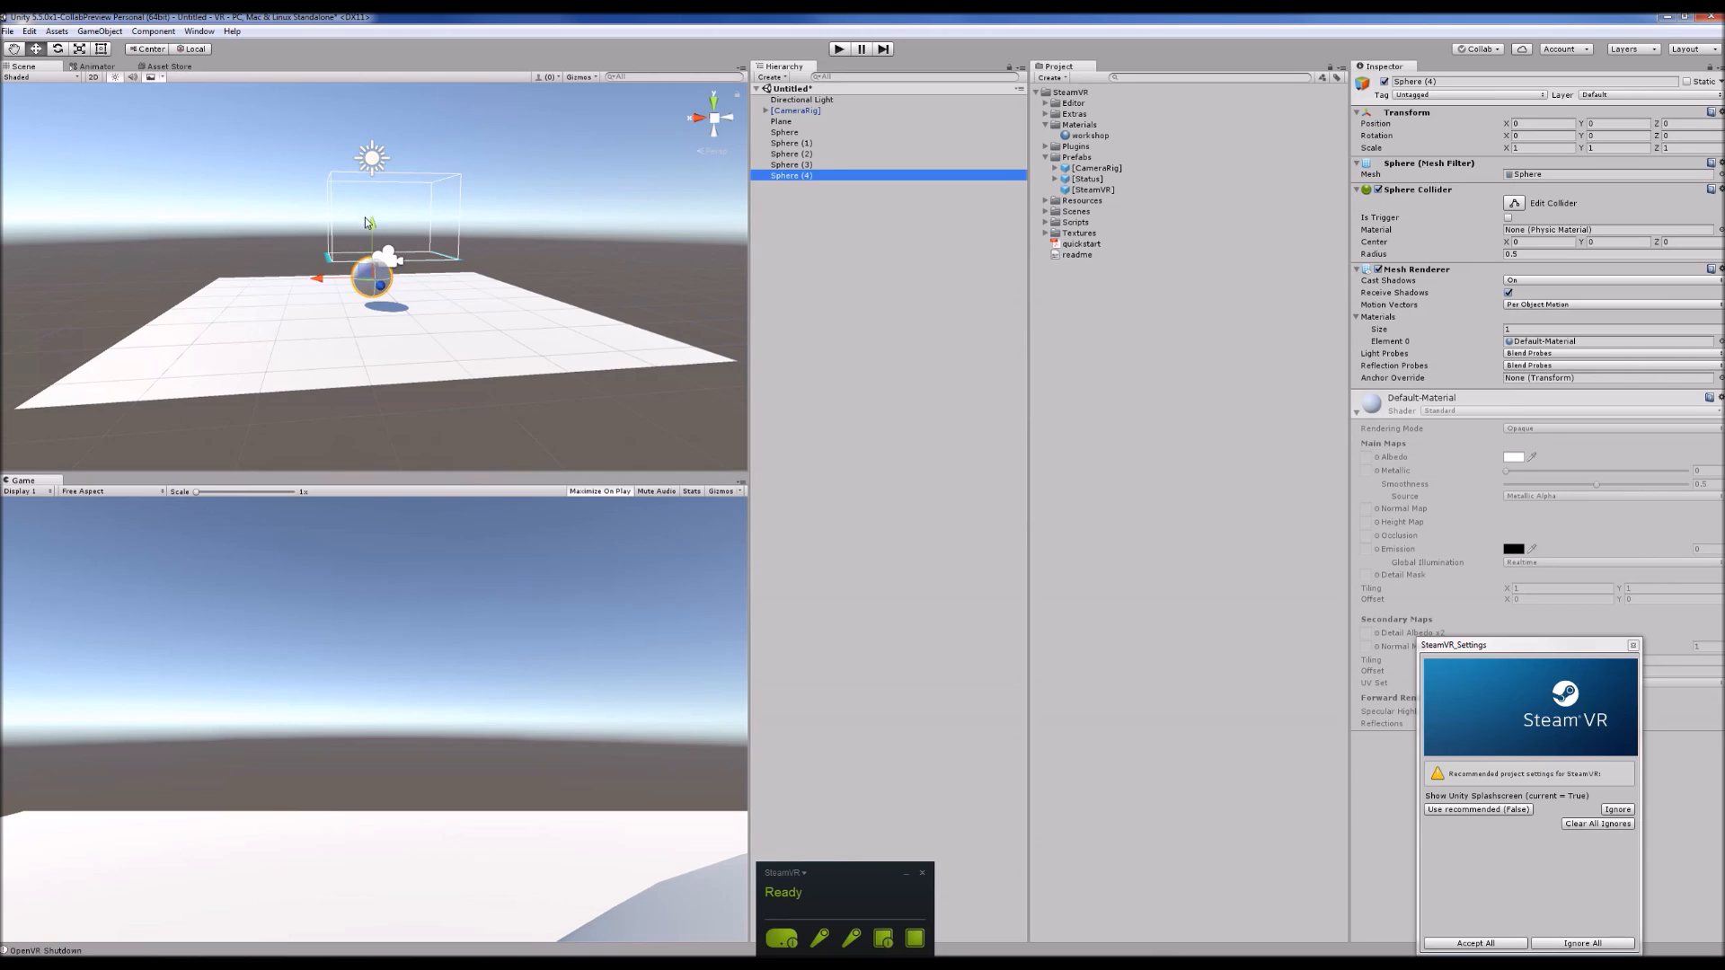
Move Sphere (4) to about X -1.59, Y 3.37 and shift it along Z behind the camera rig.
{"action": "left_click_drag", "start_coordinate": [366, 223], "coordinate": [369, 88]}
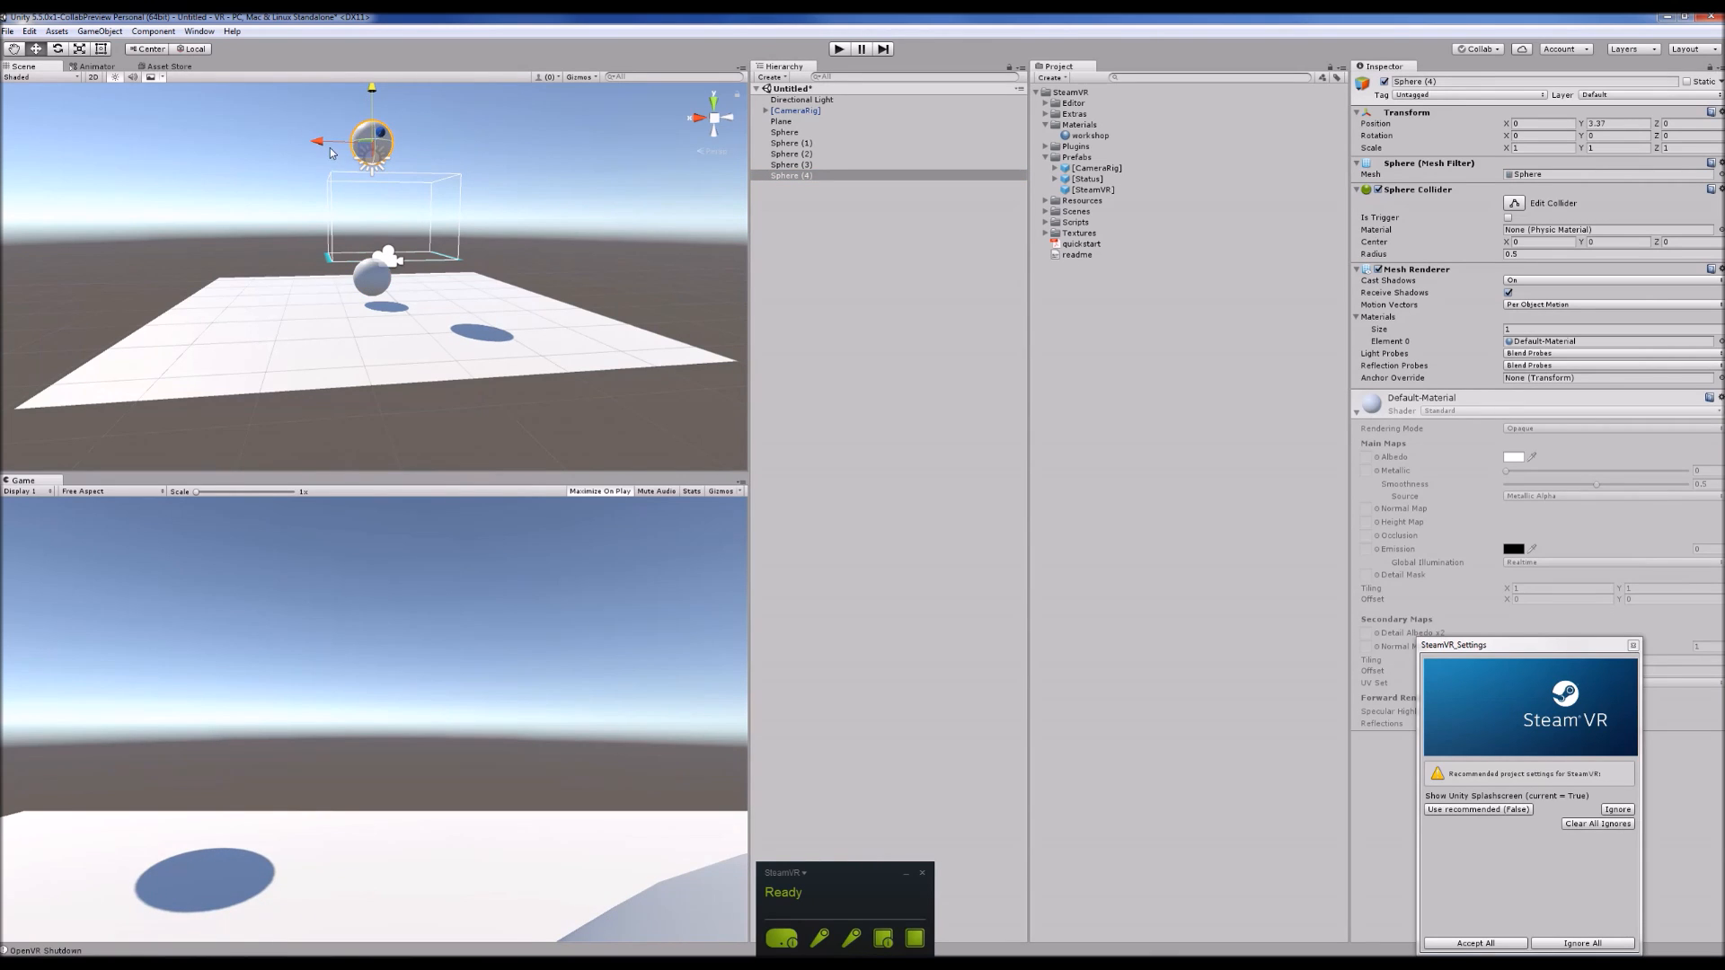
{"action": "left_click_drag", "start_coordinate": [321, 142], "coordinate": [384, 144]}
{"action": "scroll", "coordinate": [559, 224], "scroll_direction": "down", "scroll_amount": 2}
{"action": "left_click_drag", "start_coordinate": [559, 224], "coordinate": [604, 350], "text": "alt"}
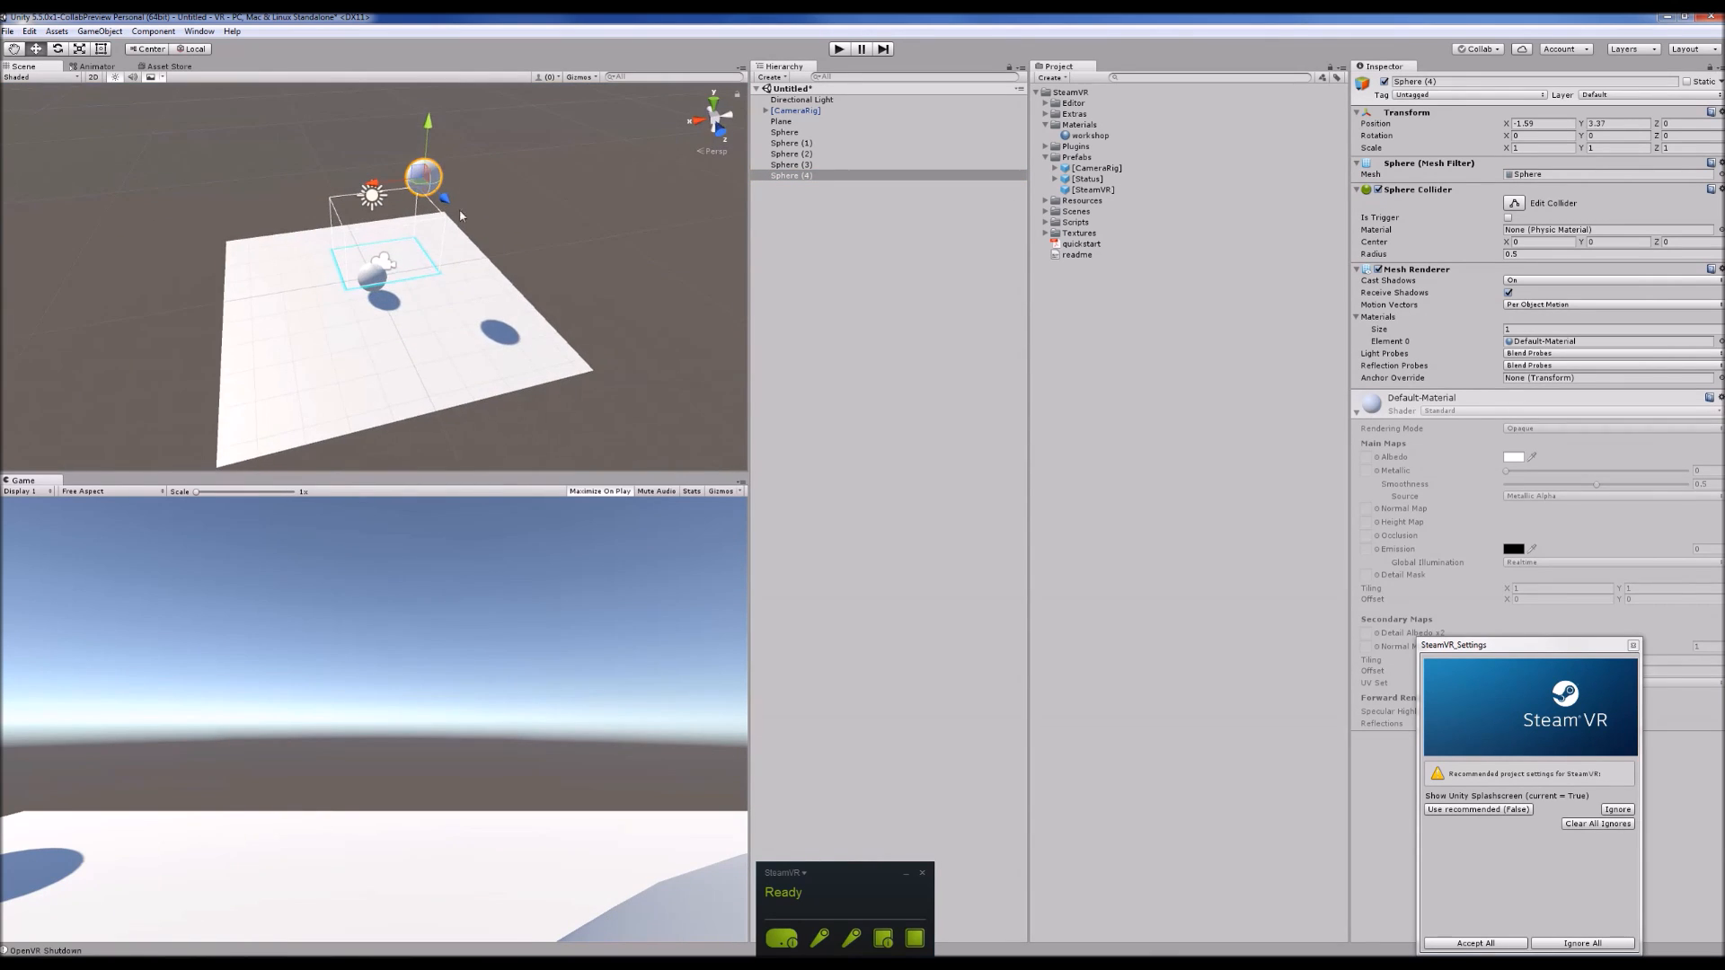
{"action": "left_click_drag", "start_coordinate": [446, 198], "coordinate": [400, 133]}
Move Sphere (3) beyond the plane's edge along negative X, and Sphere (2) to about Y 0.94, Z 4.7.
{"action": "left_click", "coordinate": [792, 165]}
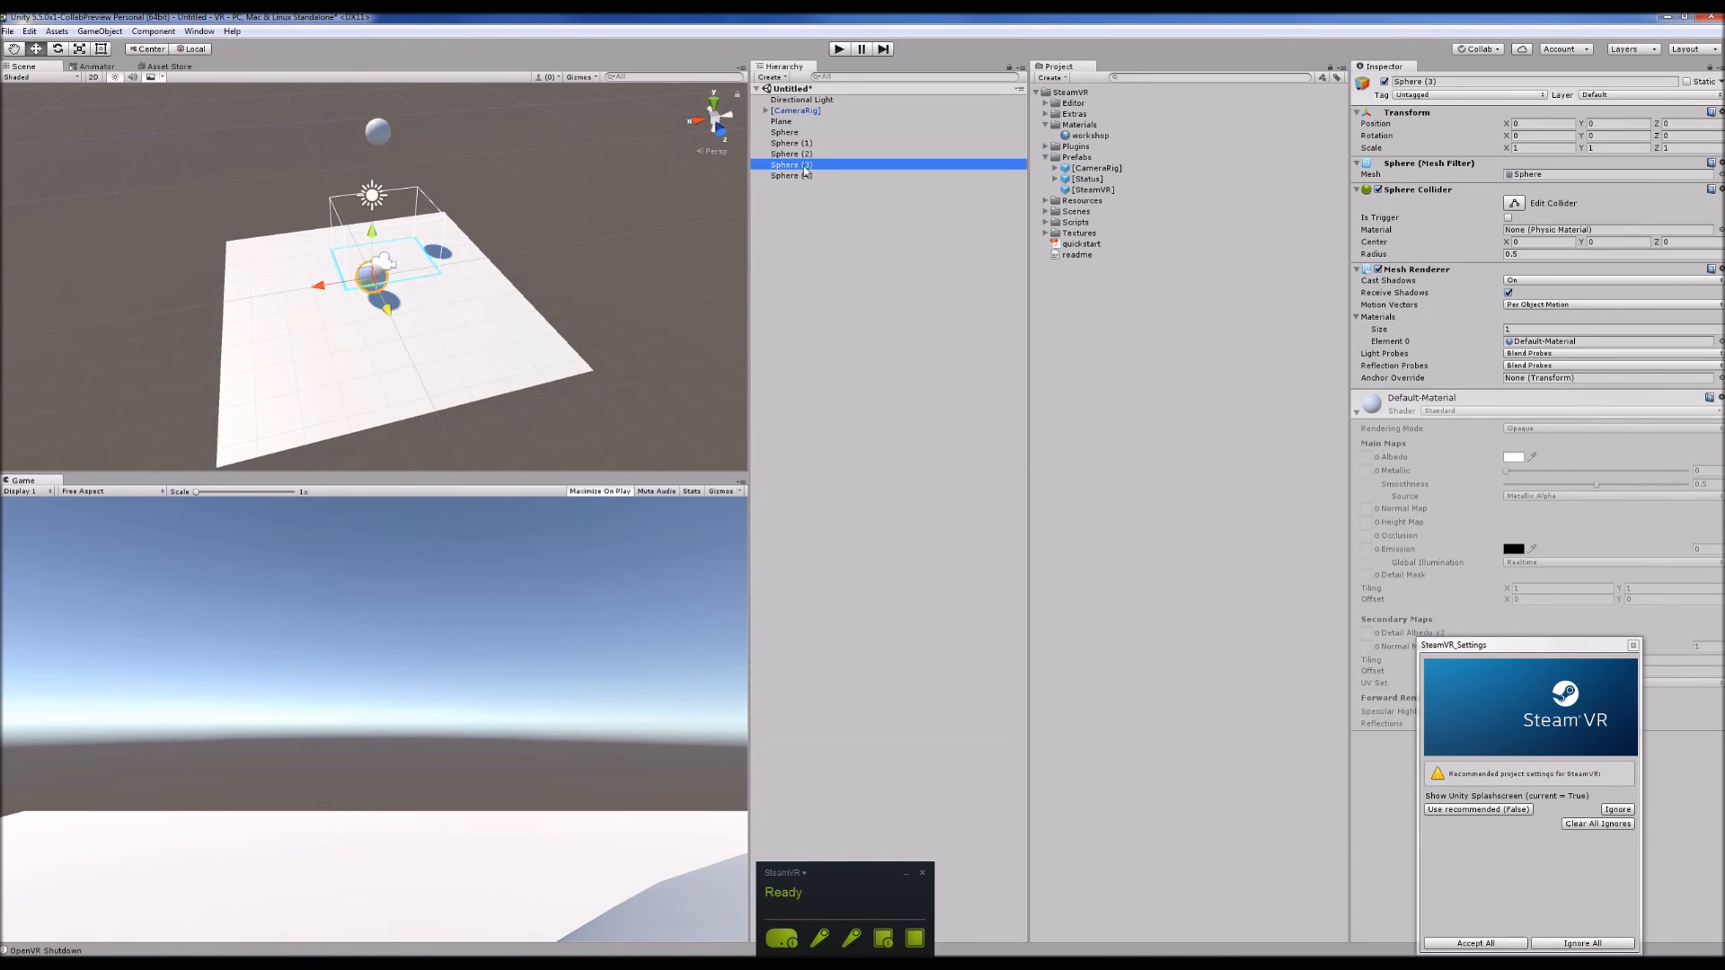
{"action": "left_click_drag", "start_coordinate": [337, 285], "coordinate": [553, 189]}
{"action": "left_click", "coordinate": [374, 288]}
{"action": "left_click_drag", "start_coordinate": [385, 317], "coordinate": [433, 331]}
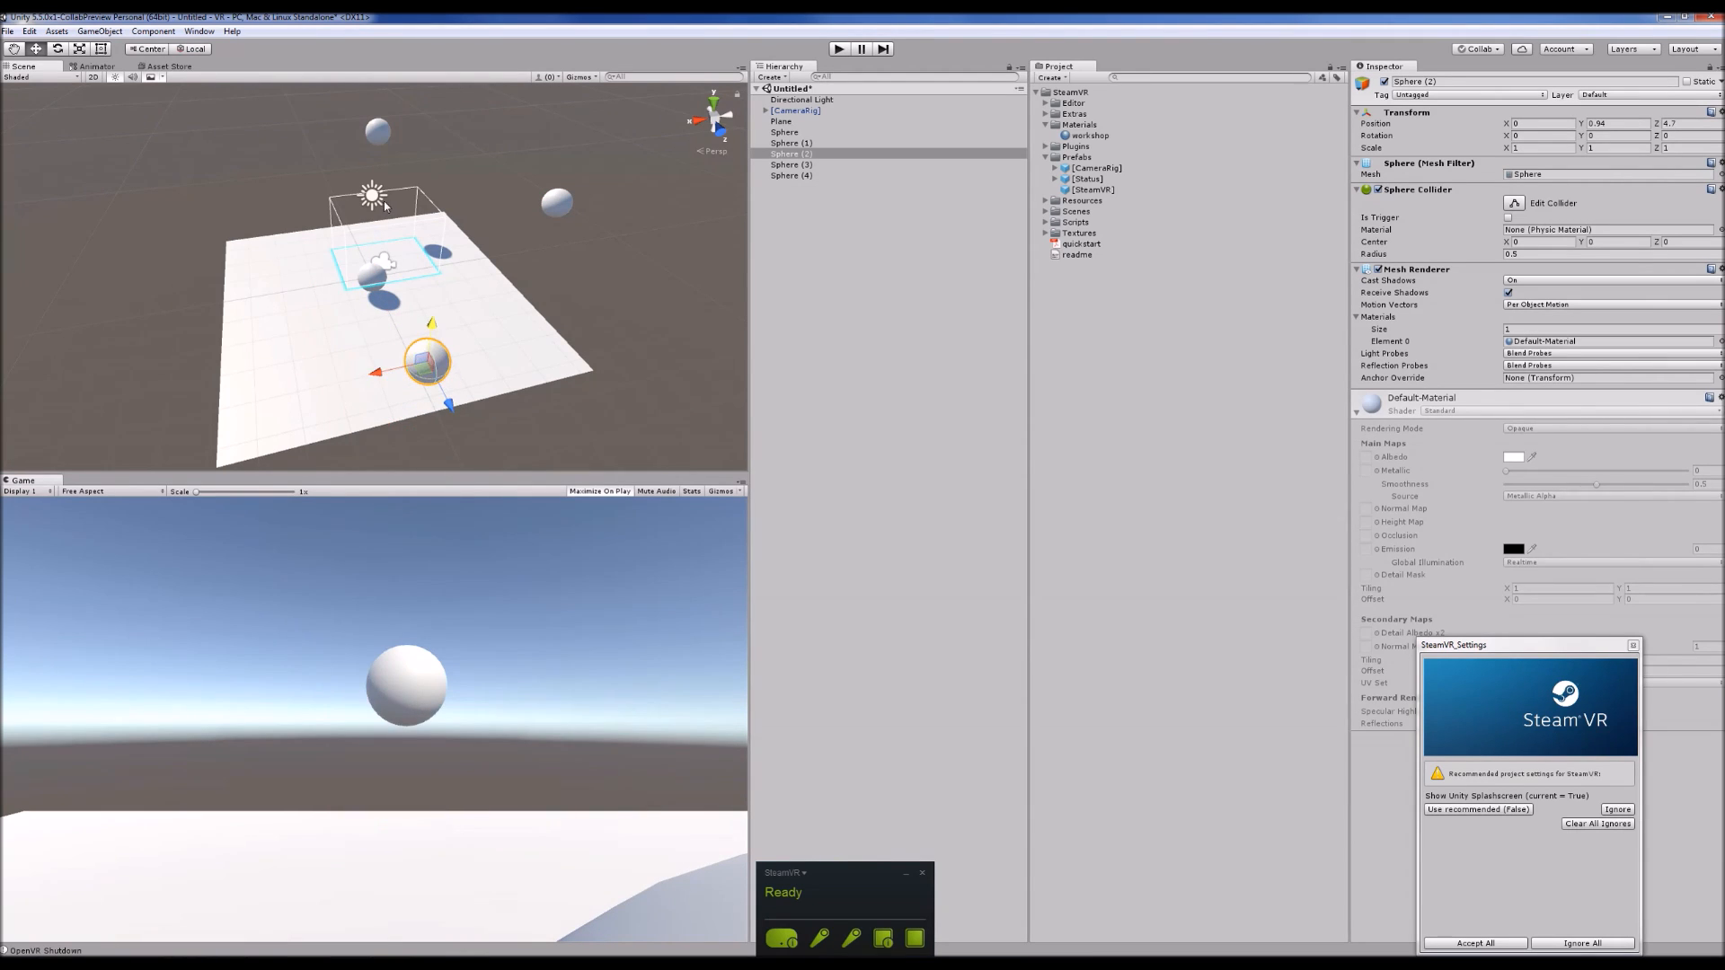
Move Sphere (1) to about X 4.96, Y 2.02, near the plane's edge opposite Sphere (3).
{"action": "left_click", "coordinate": [381, 268]}
{"action": "left_click_drag", "start_coordinate": [340, 287], "coordinate": [188, 311]}
{"action": "left_click_drag", "start_coordinate": [222, 253], "coordinate": [187, 210]}
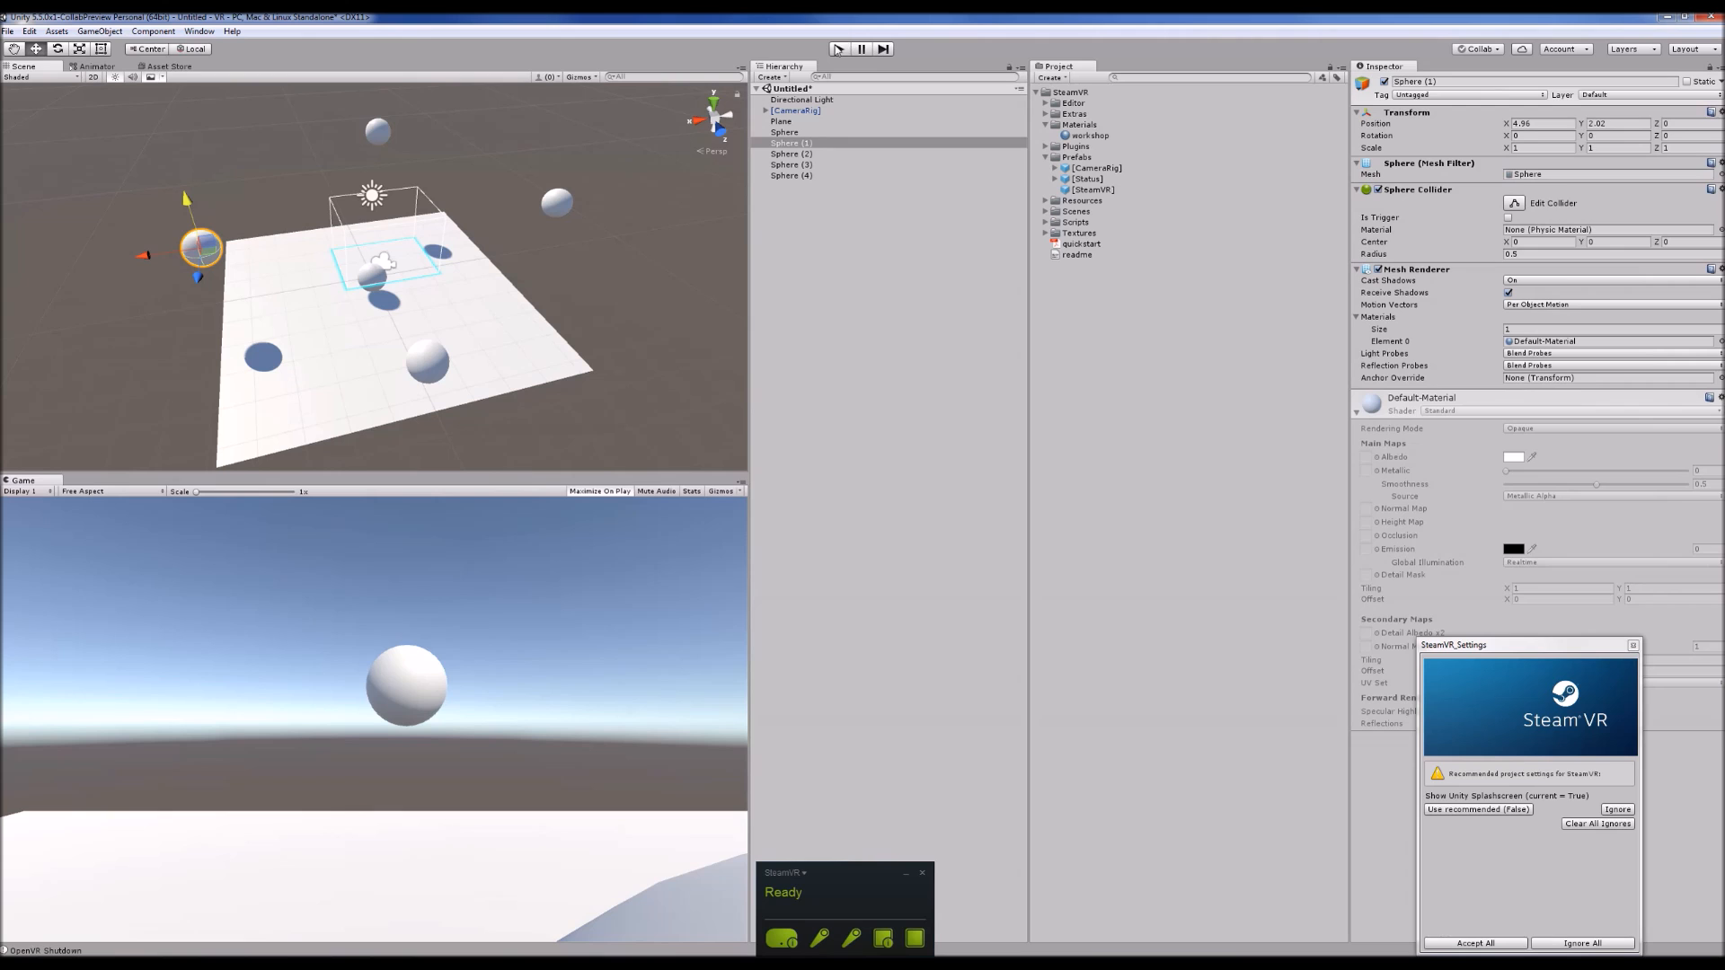
Run the scene in play mode to view the spheres through the headset, stop playback, and inspect the camera rig up close.
{"action": "left_click", "coordinate": [838, 49]}
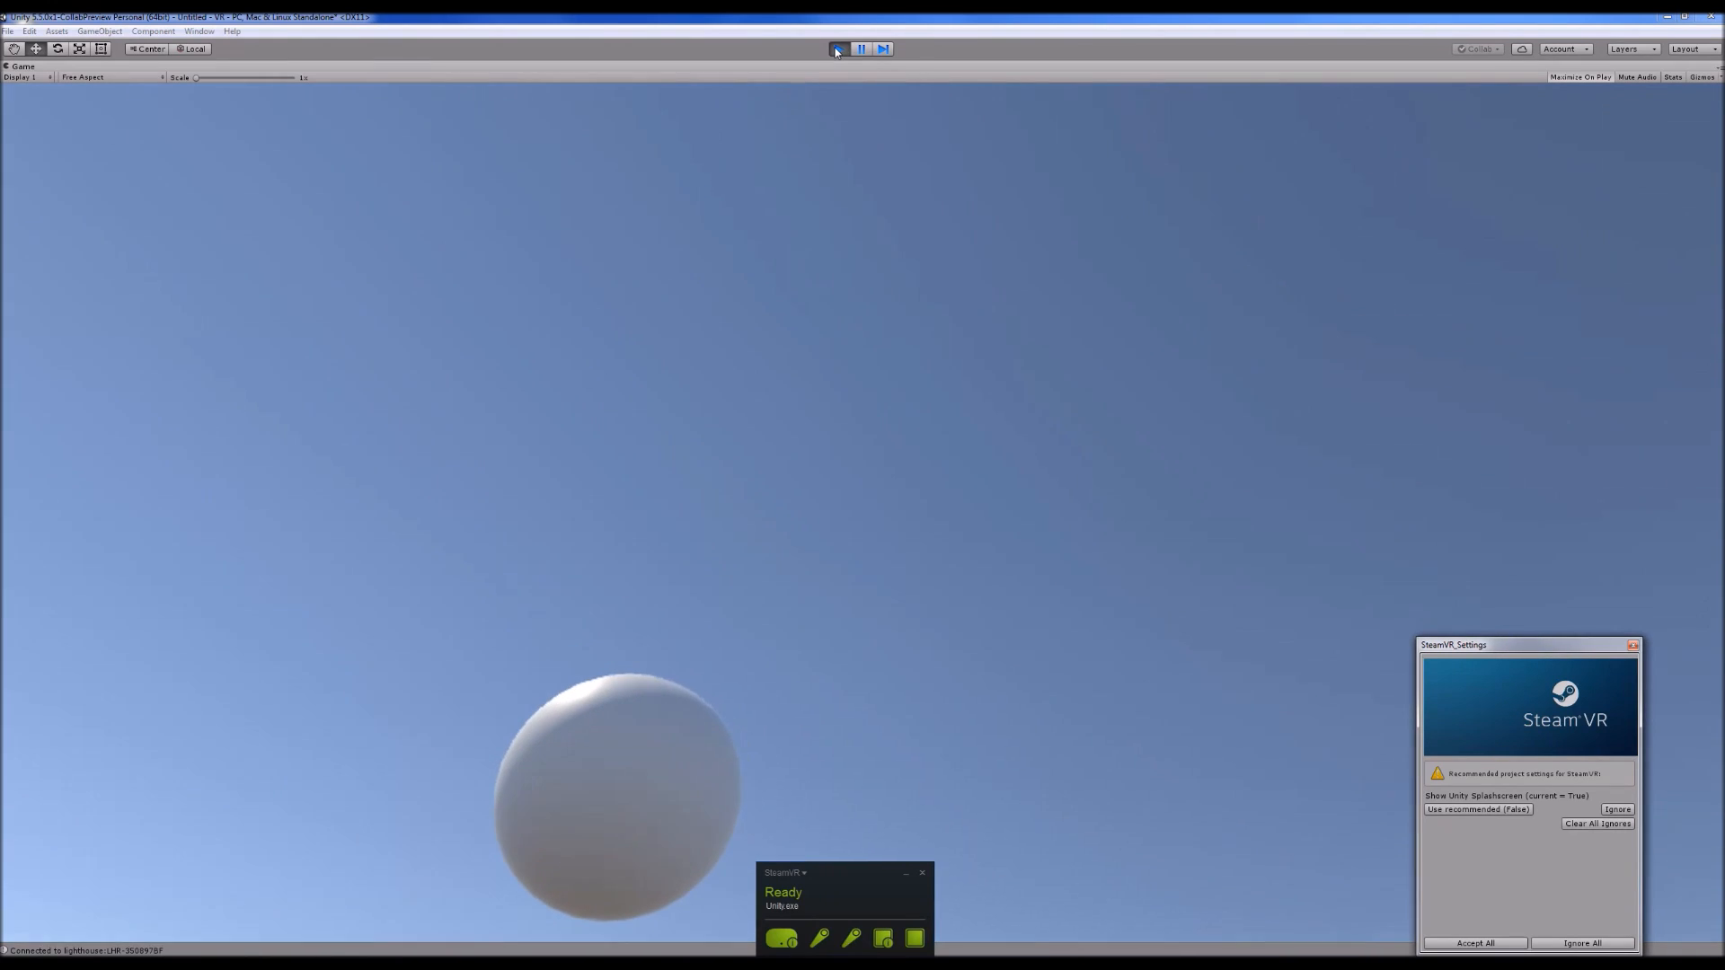
{"action": "left_click", "coordinate": [838, 48]}
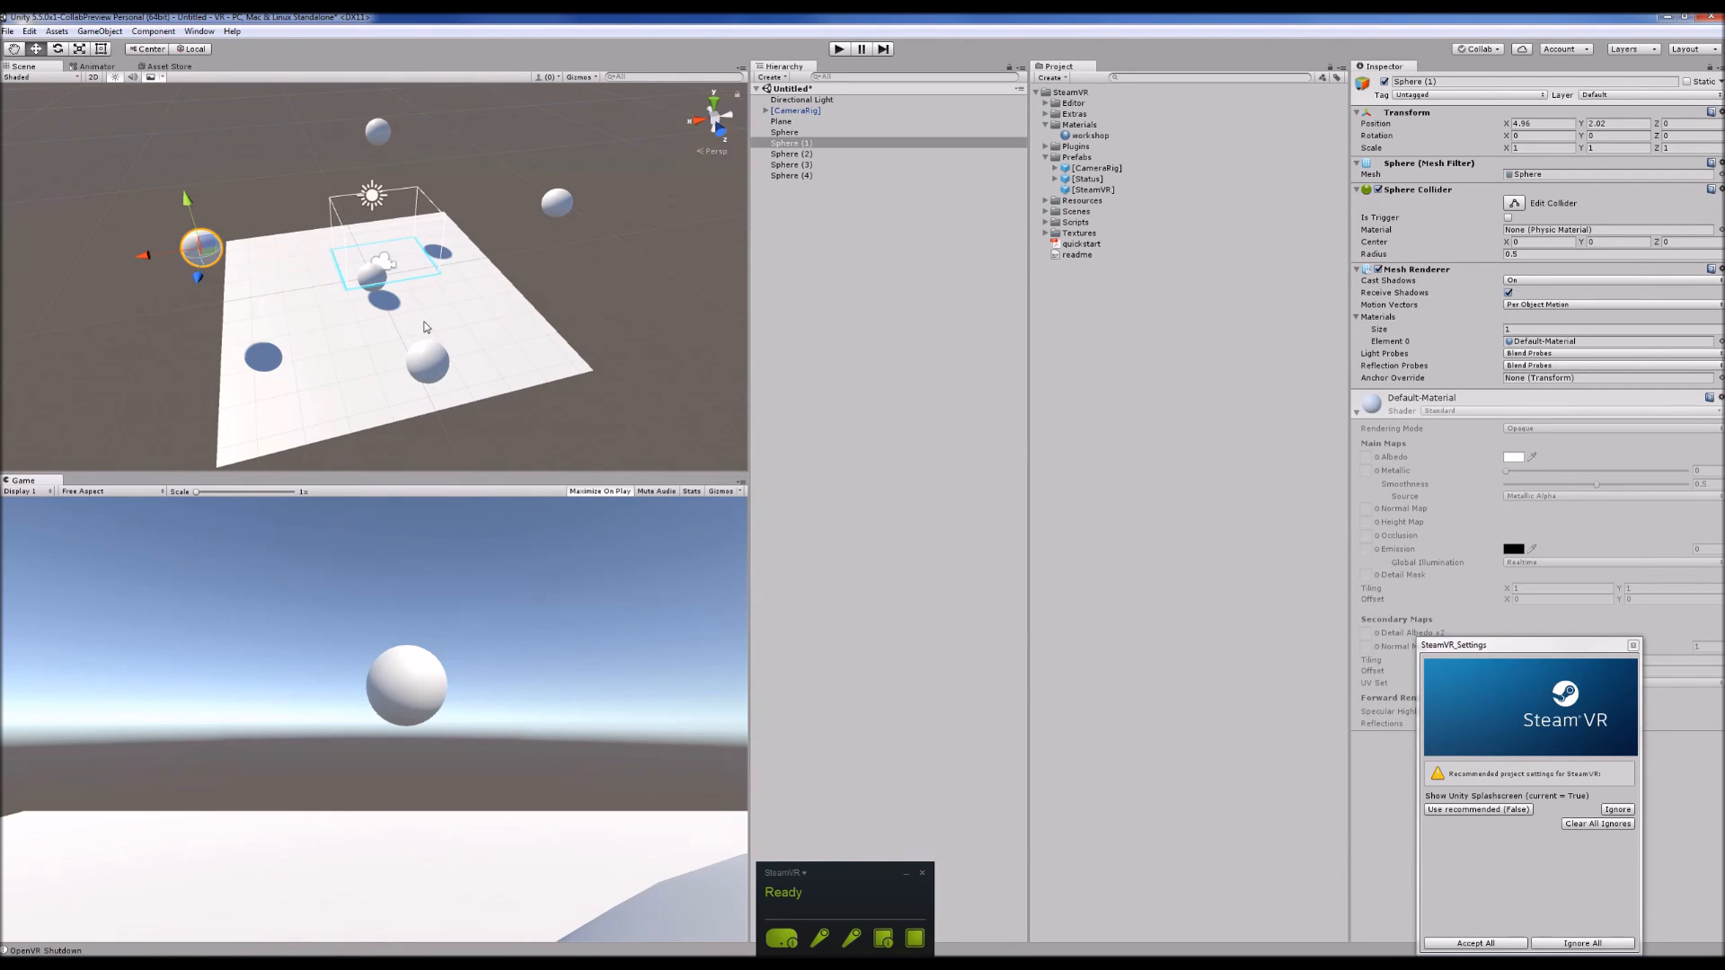
{"action": "left_click_drag", "start_coordinate": [440, 325], "coordinate": [423, 285], "text": "alt"}
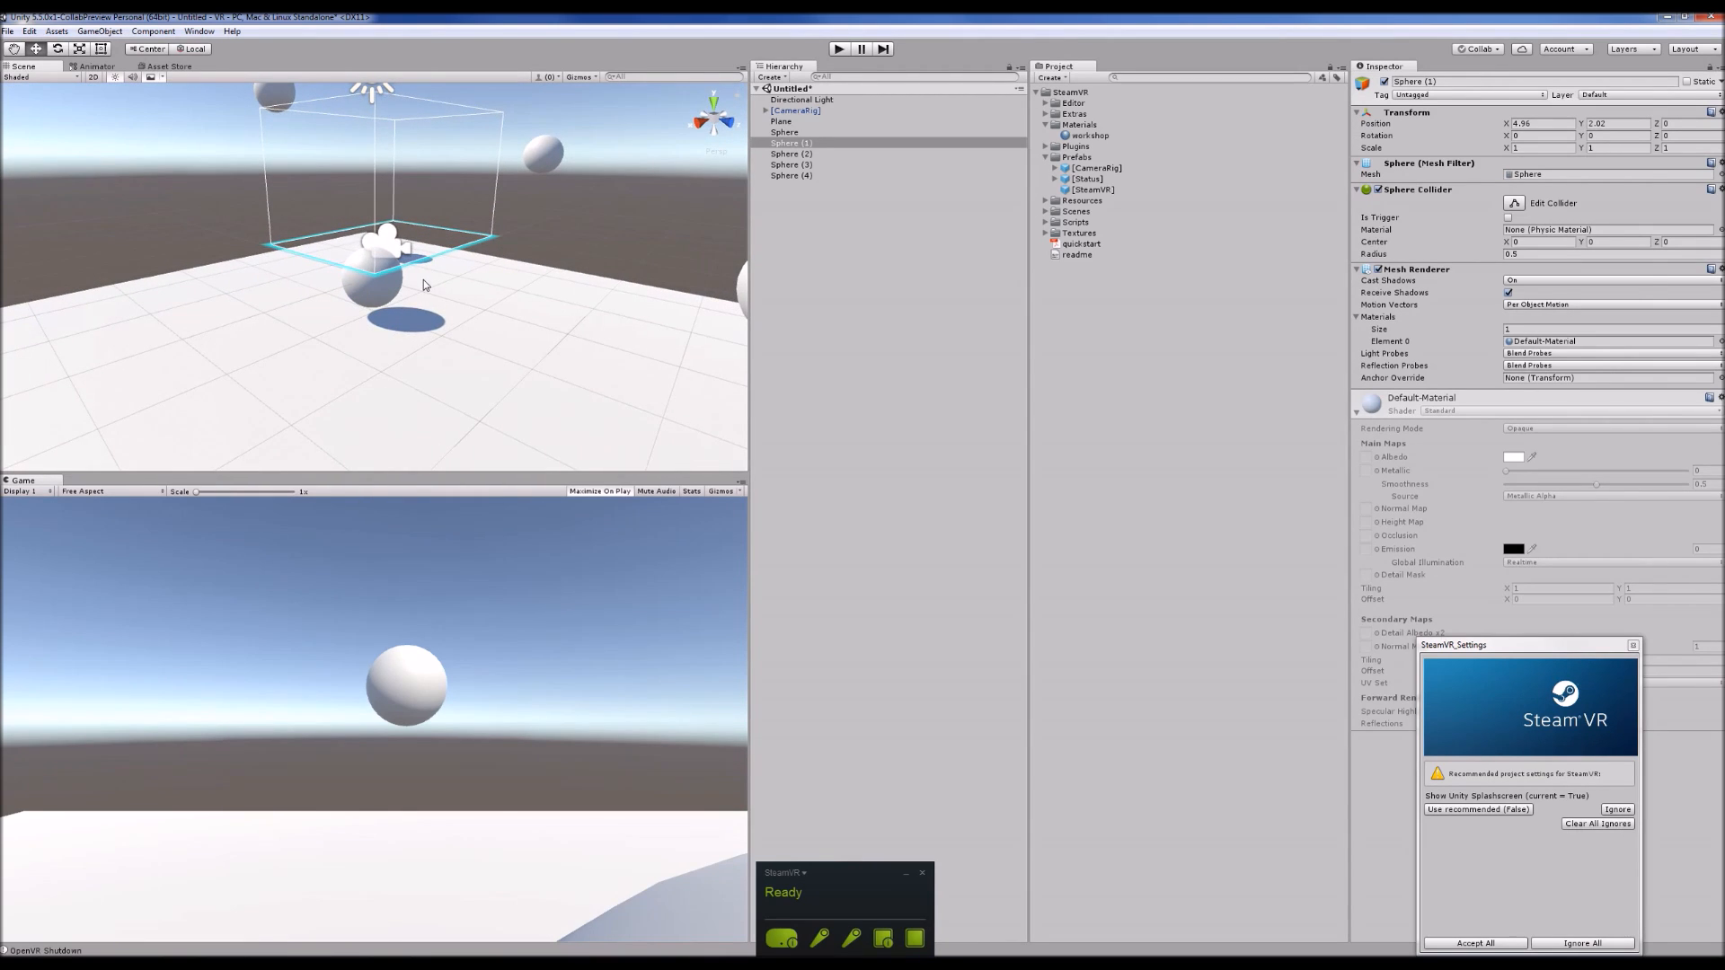